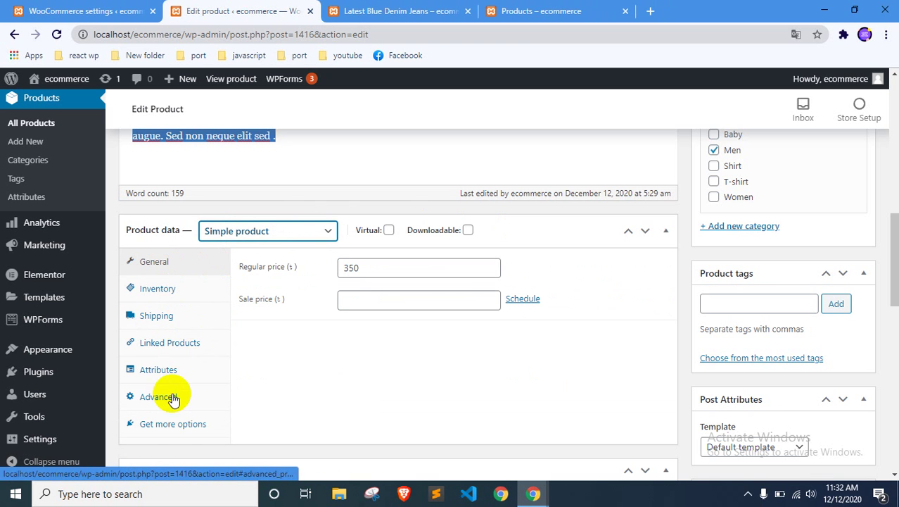
Change the Latest Blue Denim Jeans product type to Variable product
{"action": "left_click", "coordinate": [237, 231]}
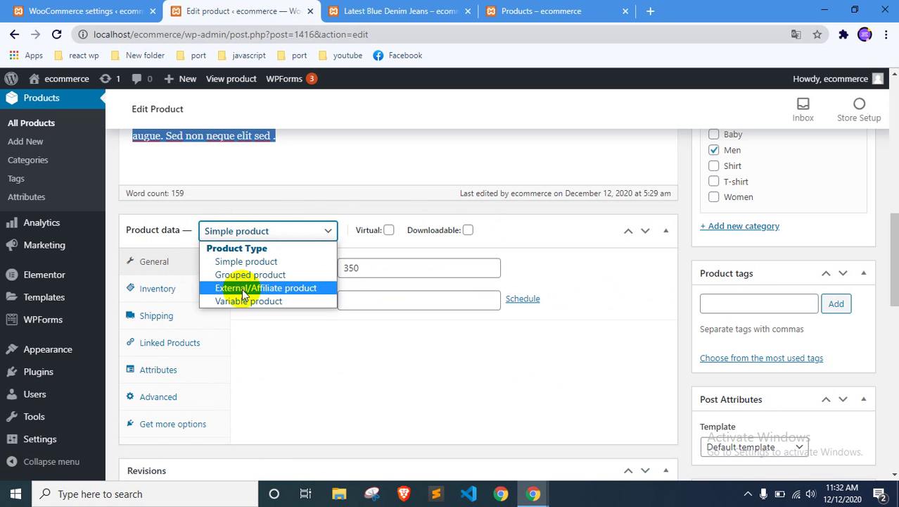
{"action": "left_click", "coordinate": [239, 301]}
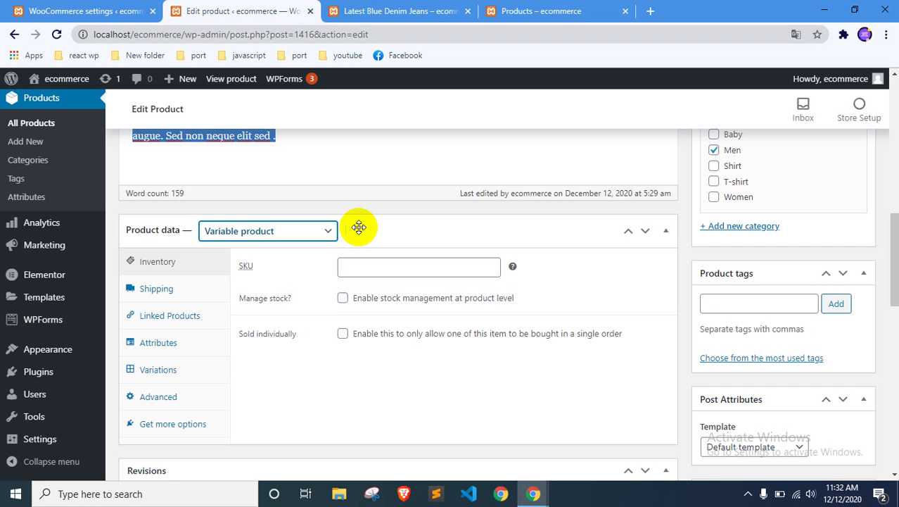
{"action": "scroll", "coordinate": [358, 226], "scroll_direction": "up", "scroll_amount": 4}
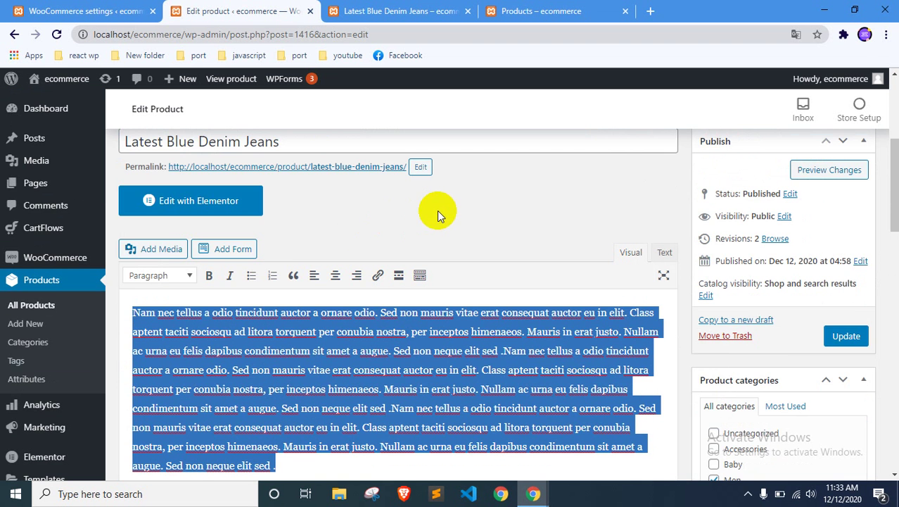
{"action": "scroll", "coordinate": [437, 211], "scroll_direction": "down", "scroll_amount": 2}
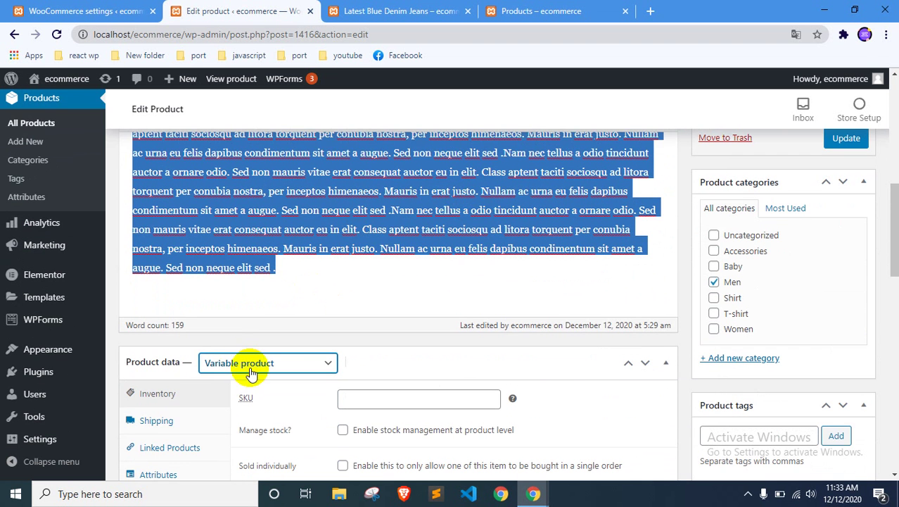
{"action": "scroll", "coordinate": [387, 226], "scroll_direction": "down", "scroll_amount": 2}
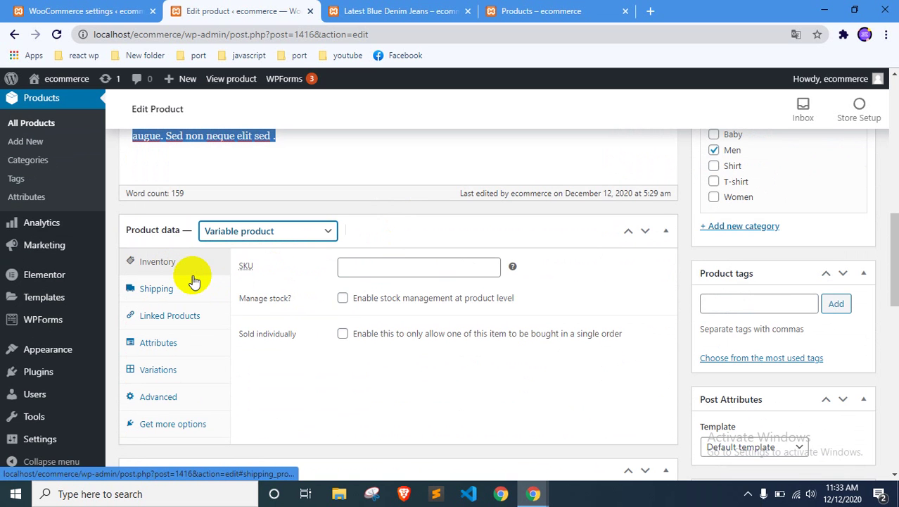
Enable stock management at product level and set the stock quantity to 30
{"action": "left_click", "coordinate": [343, 299]}
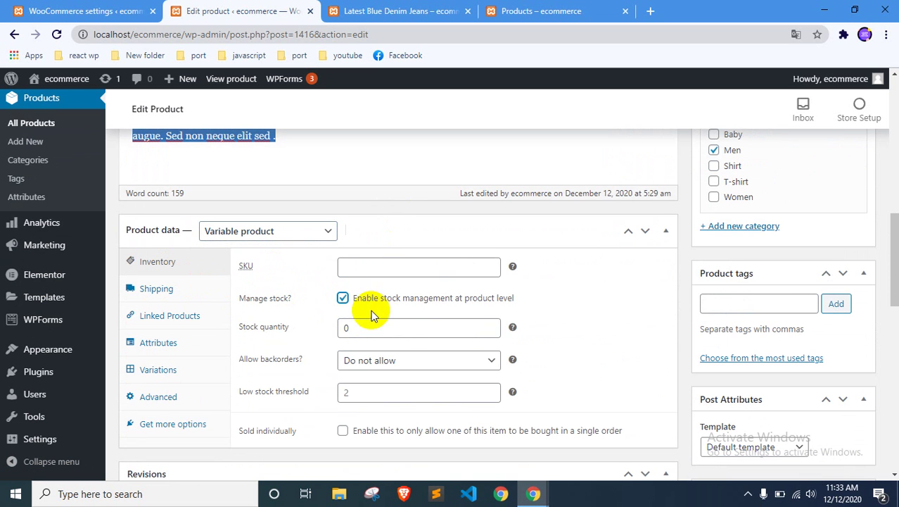
{"action": "left_click_drag", "start_coordinate": [372, 327], "coordinate": [321, 331]}
{"action": "type", "text": "30"}
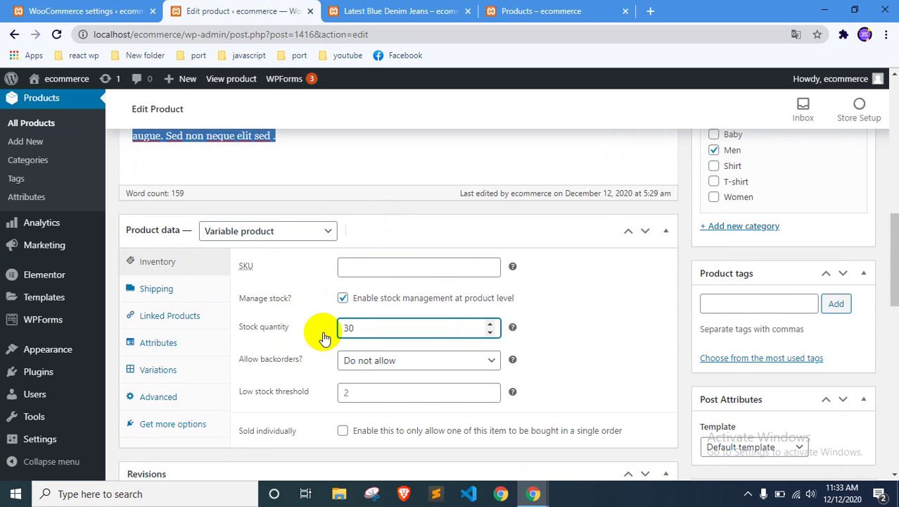
{"action": "left_click_drag", "start_coordinate": [366, 328], "coordinate": [321, 328]}
{"action": "left_click", "coordinate": [365, 328]}
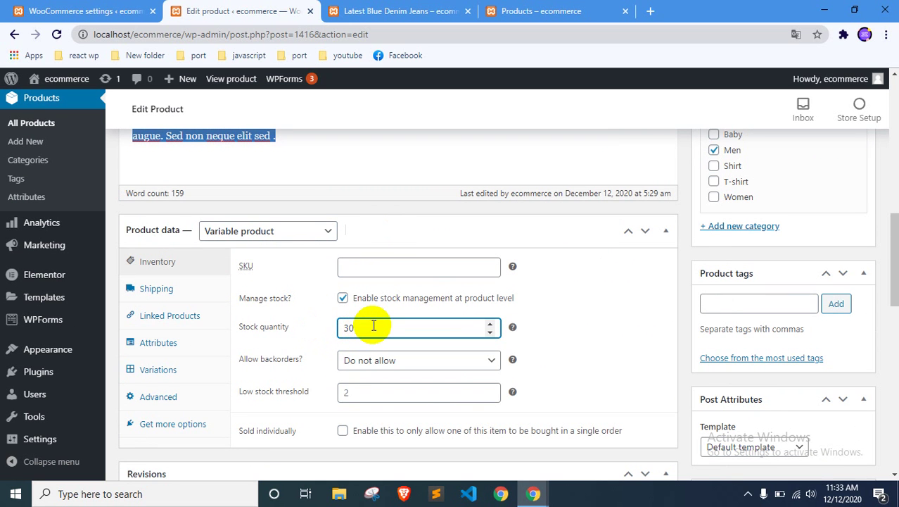
{"action": "left_click_drag", "start_coordinate": [372, 326], "coordinate": [319, 339]}
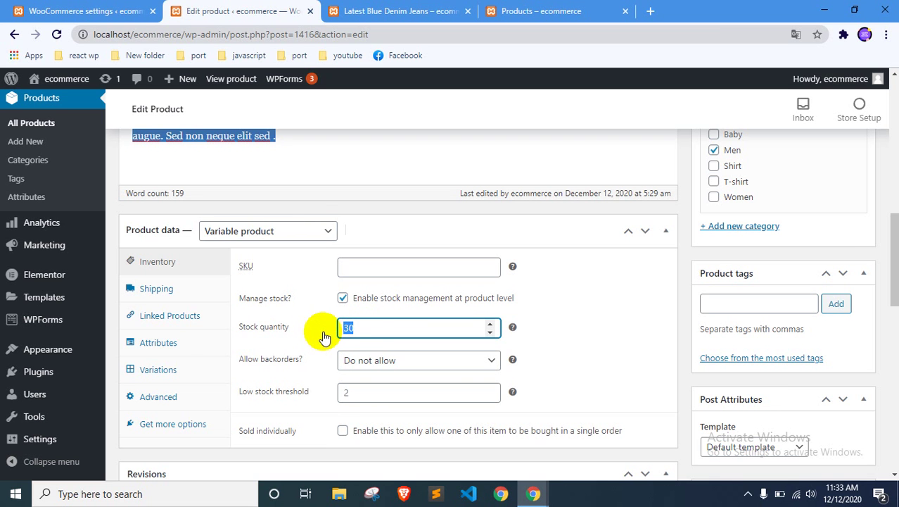
Review the product's shipping, linked products, attributes and variations settings
{"action": "left_click", "coordinate": [153, 288]}
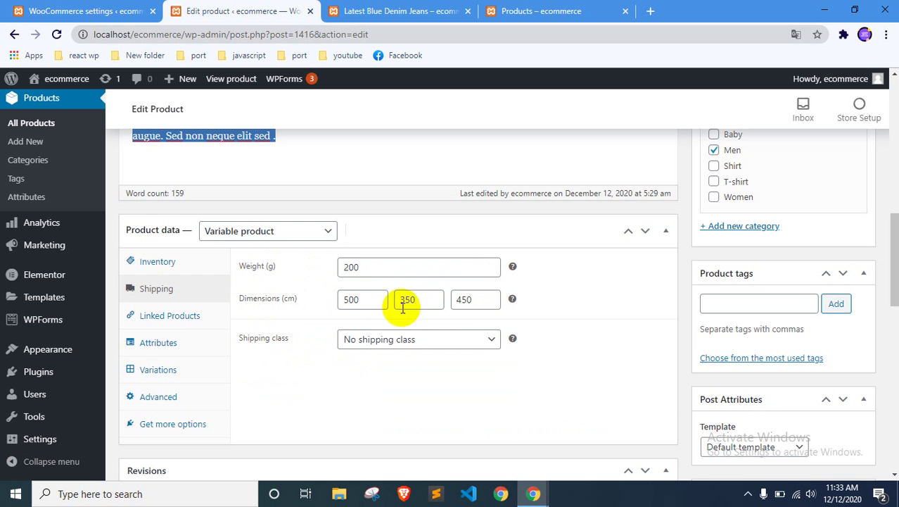
{"action": "left_click", "coordinate": [169, 325]}
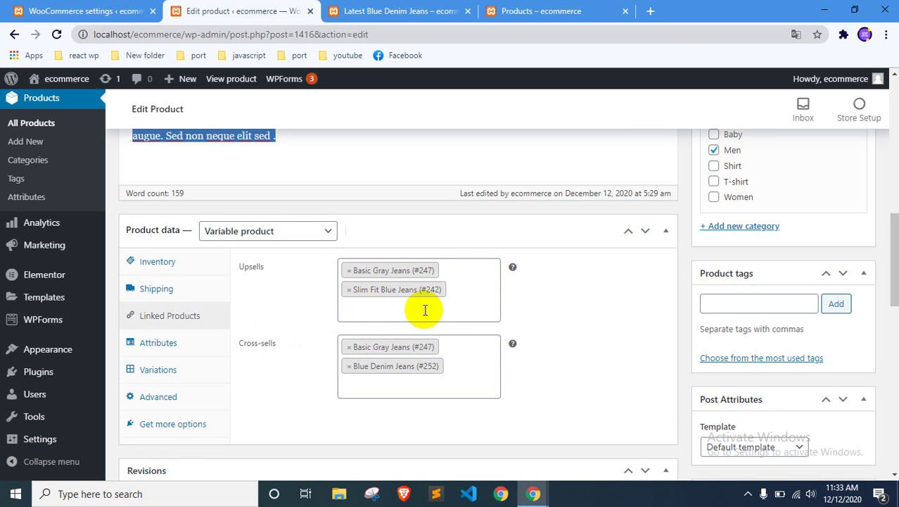
{"action": "scroll", "coordinate": [424, 307], "scroll_direction": "up", "scroll_amount": 1}
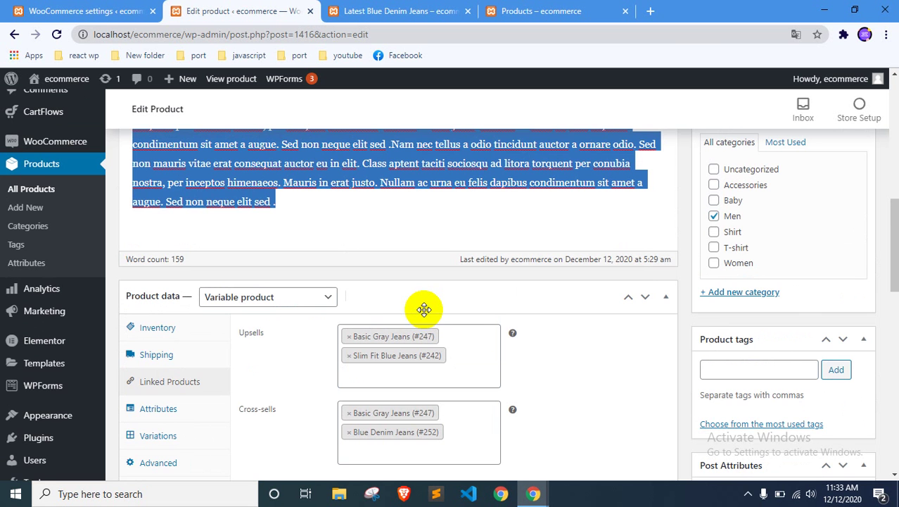
{"action": "scroll", "coordinate": [423, 307], "scroll_direction": "down", "scroll_amount": 2}
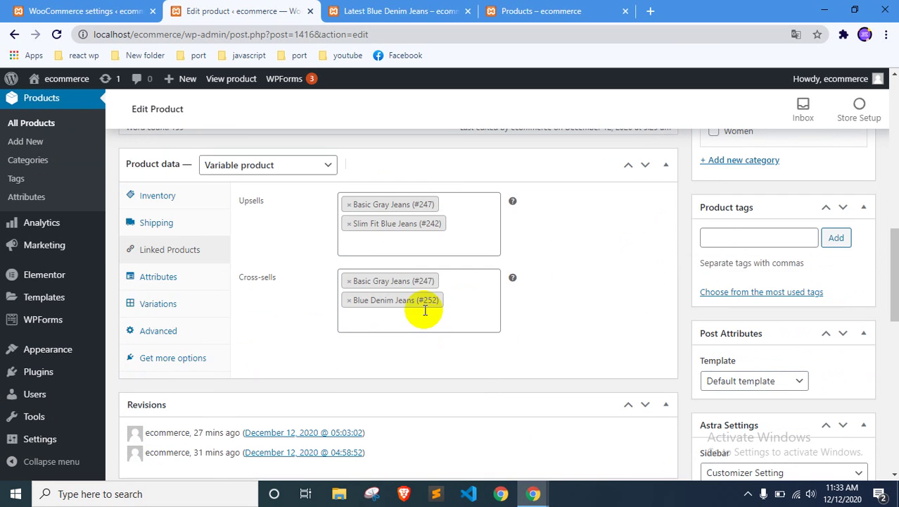
{"action": "left_click", "coordinate": [180, 277]}
{"action": "left_click", "coordinate": [170, 305]}
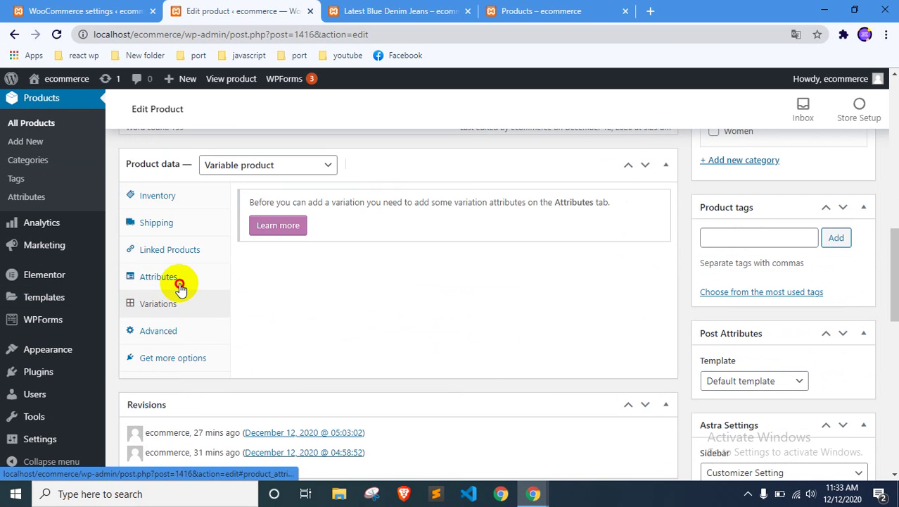
Add a custom product attribute named Color
{"action": "left_click", "coordinate": [179, 284]}
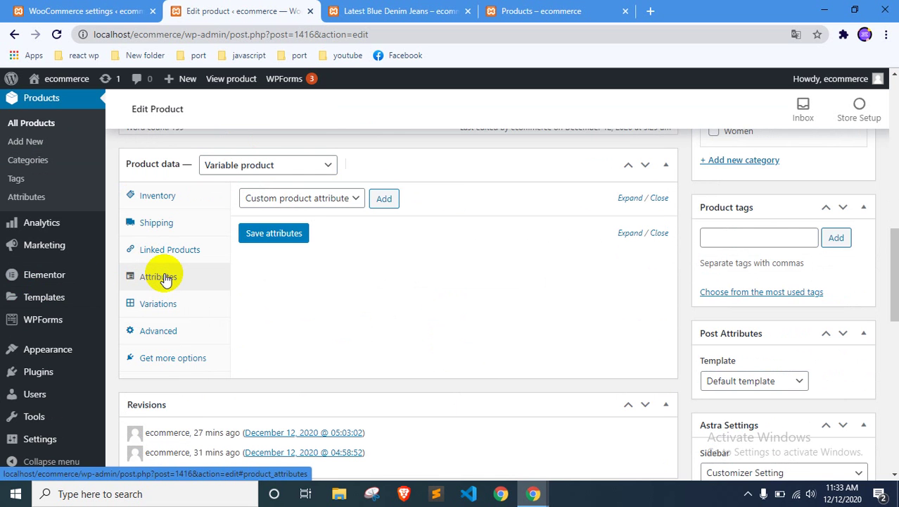
{"action": "left_click", "coordinate": [386, 198]}
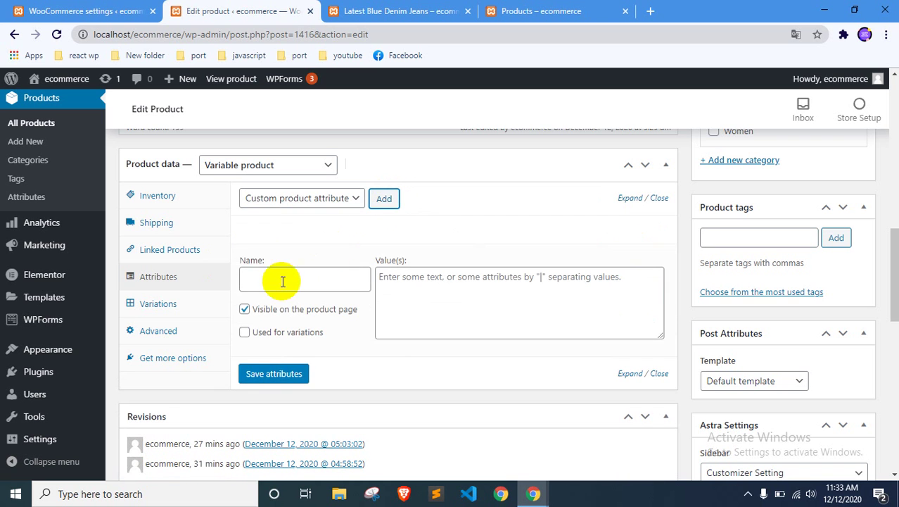
{"action": "left_click", "coordinate": [278, 285]}
{"action": "type", "text": "Color"}
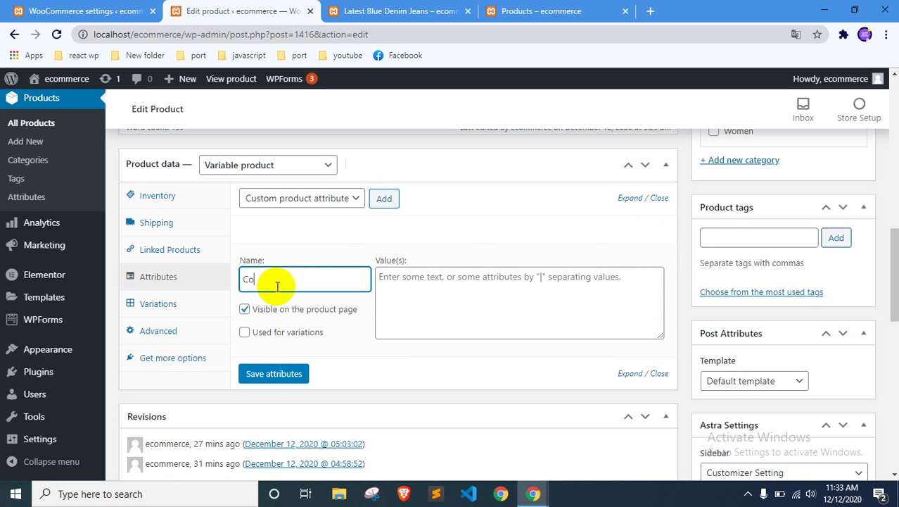
Give the Color attribute the values Black | Blue | Red and enable it for variations
{"action": "left_click", "coordinate": [406, 276]}
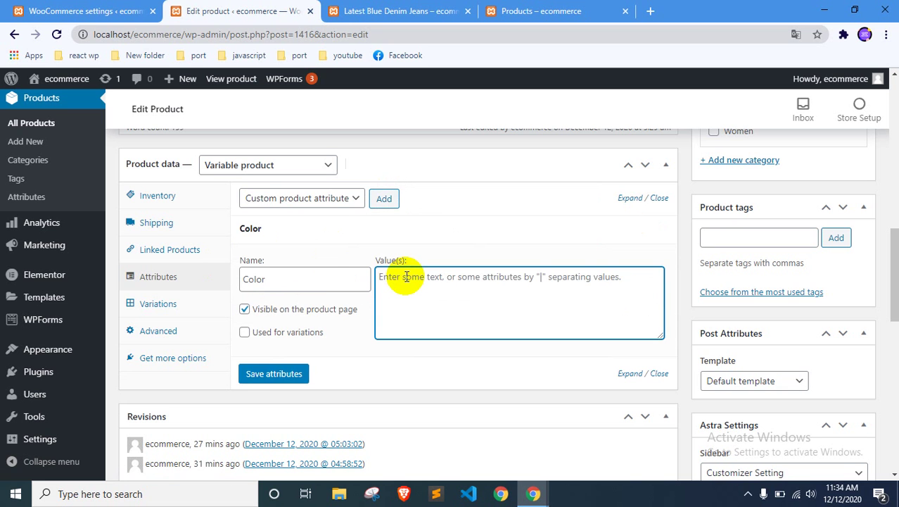
{"action": "type", "text": "Black"}
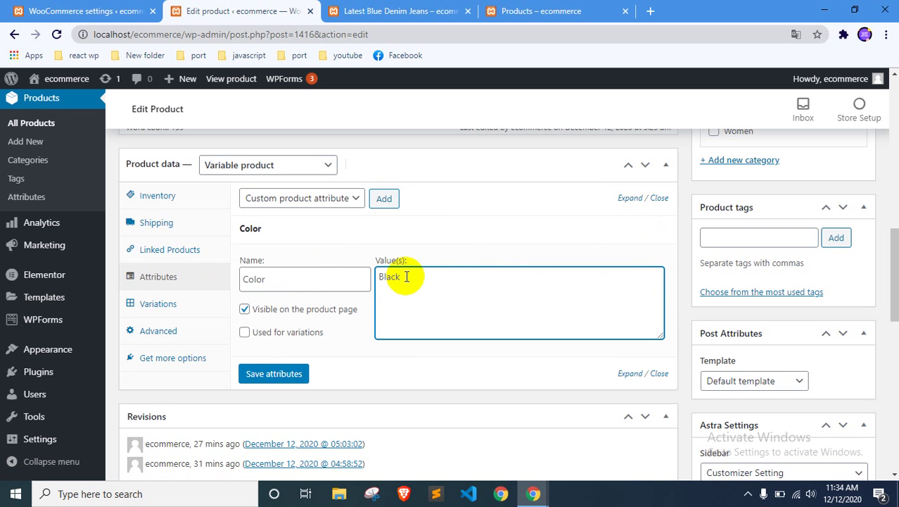
{"action": "type", "text": " |Blue"}
{"action": "type", "text": "rED"}
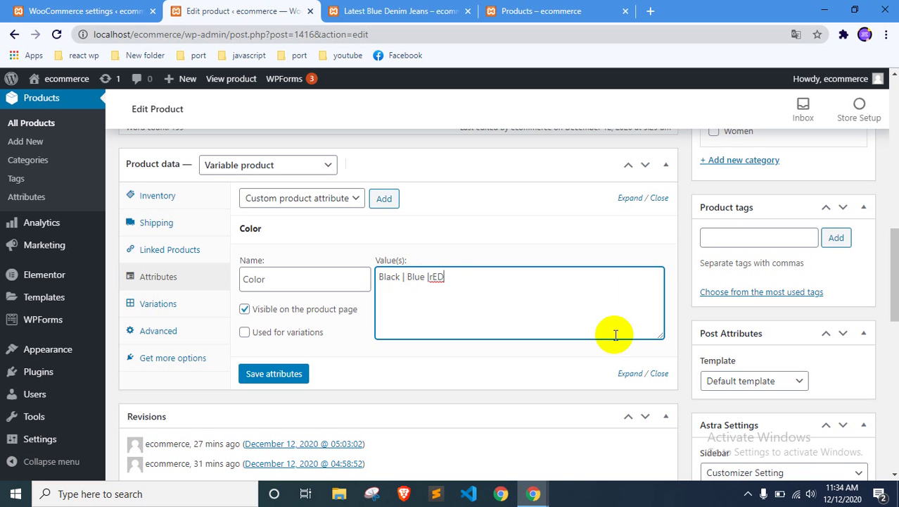
{"action": "key", "text": "BackSpace"}
{"action": "key", "text": "BackSpace"}
{"action": "type", "text": "Red"}
{"action": "left_click", "coordinate": [428, 277]}
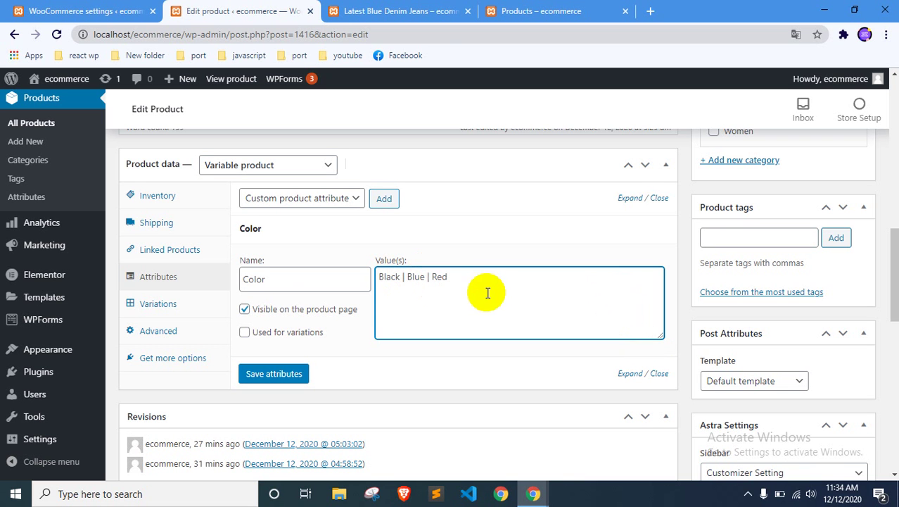
{"action": "left_click", "coordinate": [288, 341]}
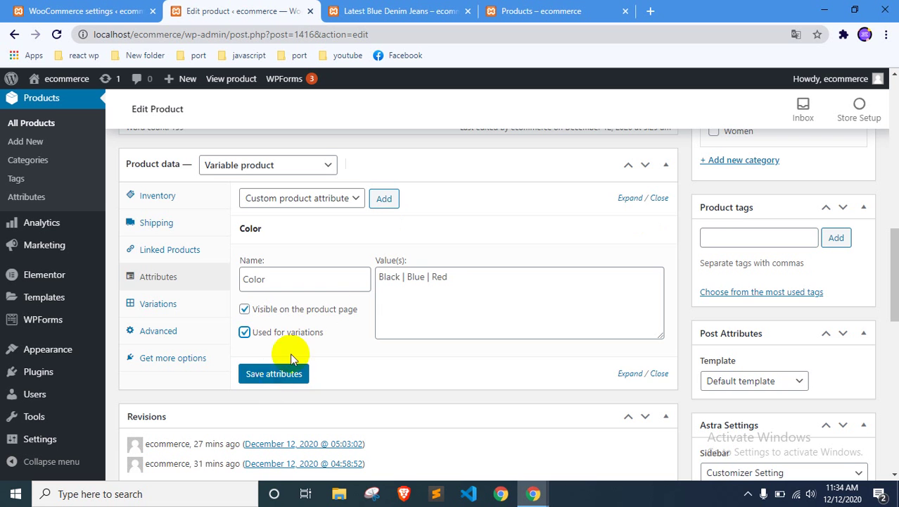
{"action": "left_click", "coordinate": [443, 225]}
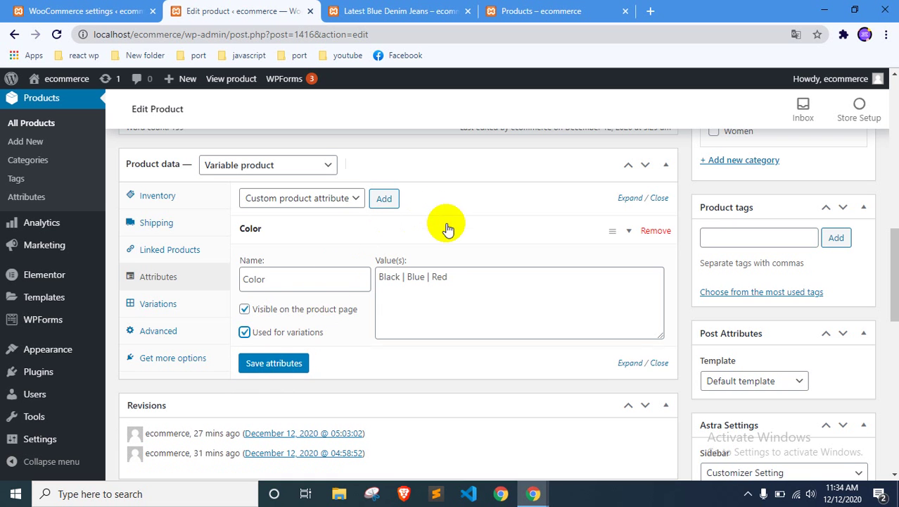
Add a second custom product attribute named Size
{"action": "left_click", "coordinate": [384, 201]}
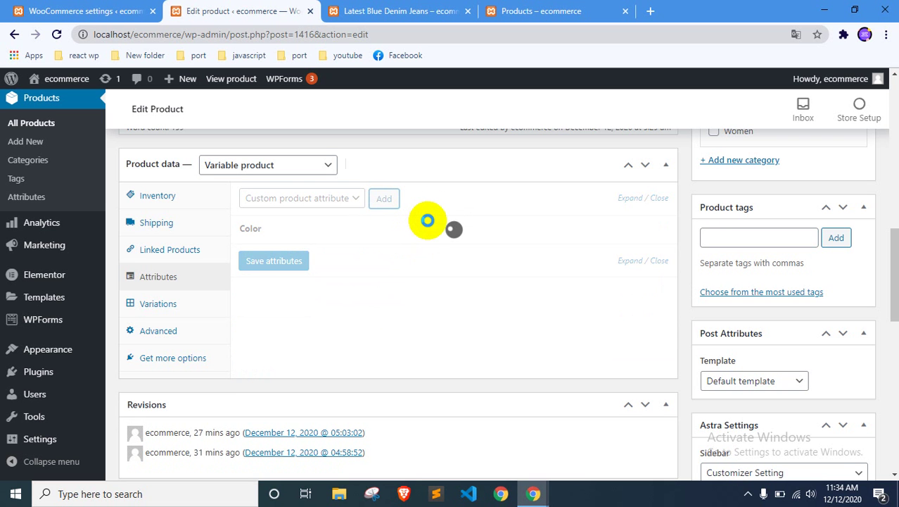
{"action": "left_click", "coordinate": [285, 301]}
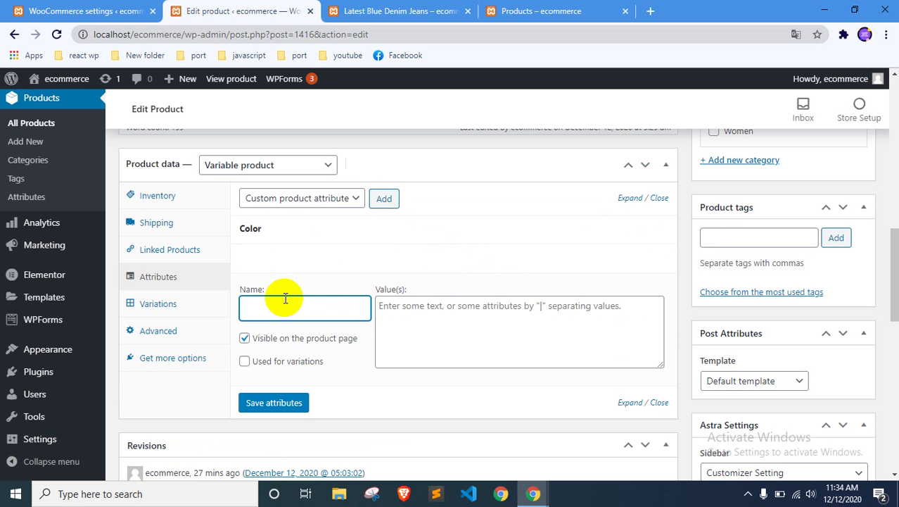
{"action": "type", "text": "Size"}
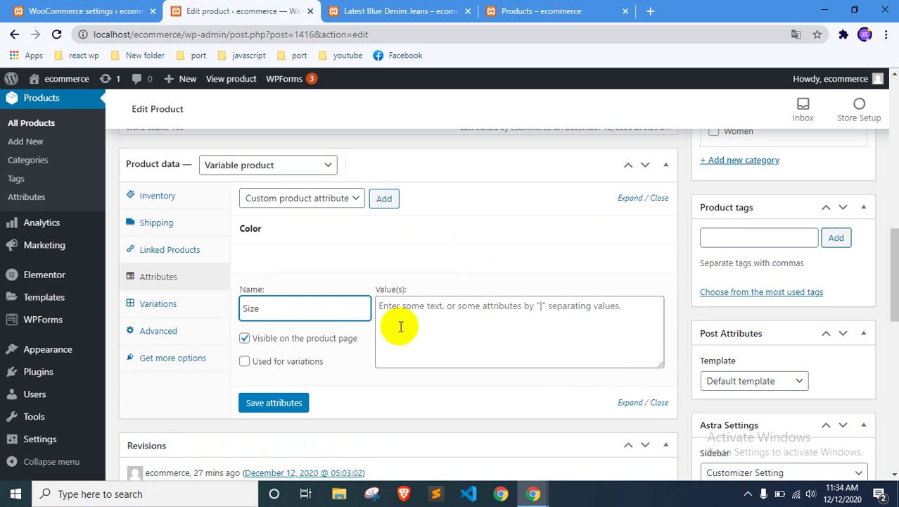
Enter X, XL, XXL and M as the Size attribute's values, separated by vertical bars
{"action": "left_click", "coordinate": [429, 334]}
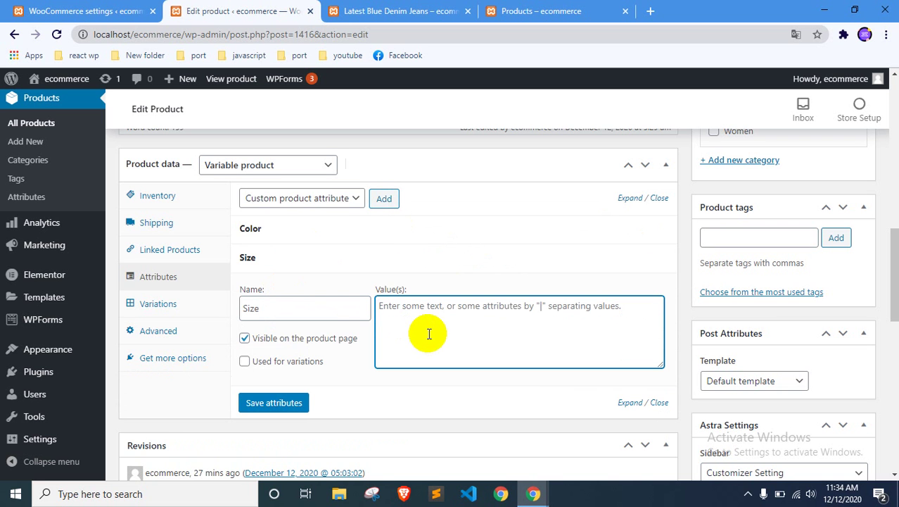
{"action": "type", "text": "x"}
{"action": "key", "text": "BackSpace"}
{"action": "type", "text": "X"}
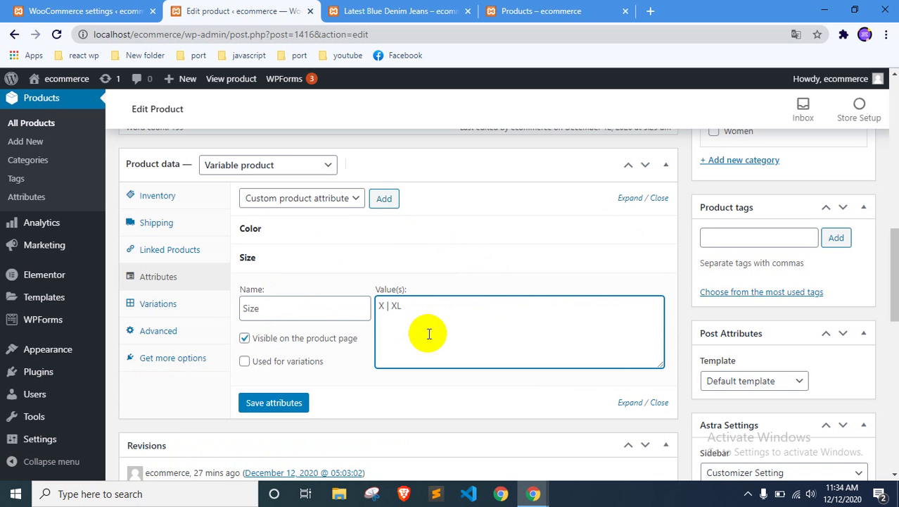
{"action": "type", "text": "| XL|XXL|M"}
{"action": "key", "text": "Left"}
{"action": "key", "text": "Left"}
{"action": "key", "text": "Left"}
{"action": "key", "text": "Left"}
Enable the Size attribute for variations and save the product's attributes
{"action": "left_click", "coordinate": [287, 364]}
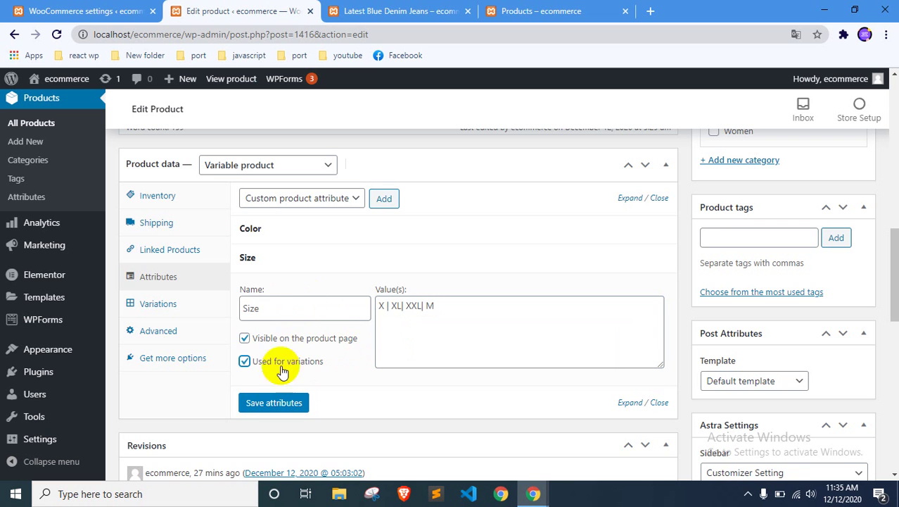
{"action": "left_click", "coordinate": [325, 255]}
{"action": "left_click", "coordinate": [284, 290]}
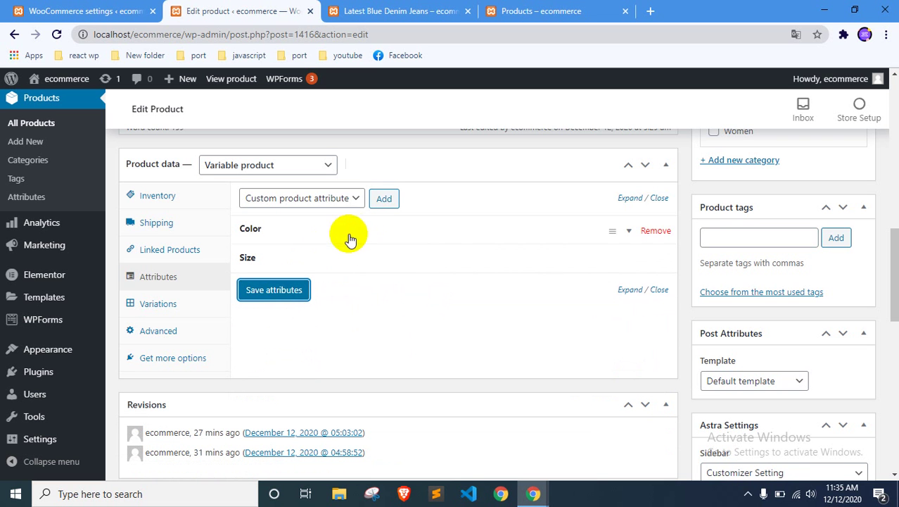
Check the names, values and variation settings of the saved Color and Size attributes
{"action": "left_click", "coordinate": [307, 233]}
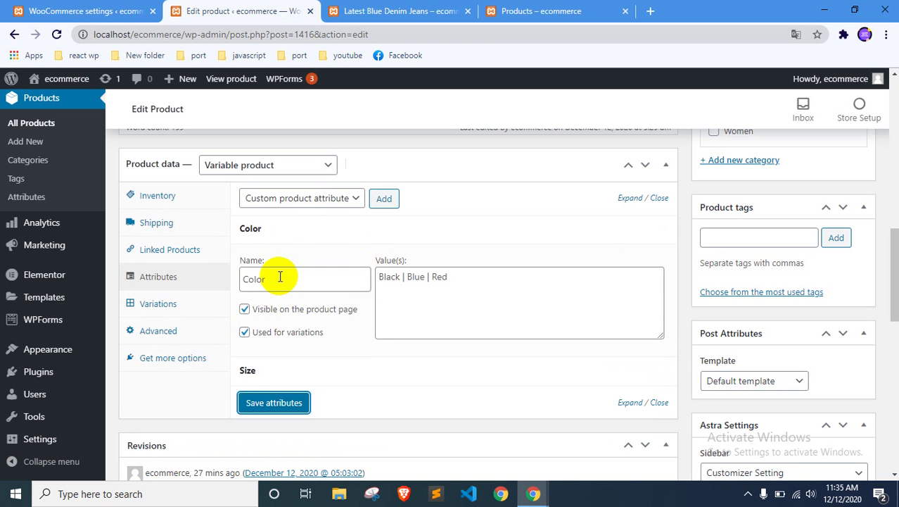
{"action": "left_click_drag", "start_coordinate": [457, 281], "coordinate": [367, 224]}
{"action": "left_click", "coordinate": [366, 224]}
{"action": "left_click", "coordinate": [323, 259]}
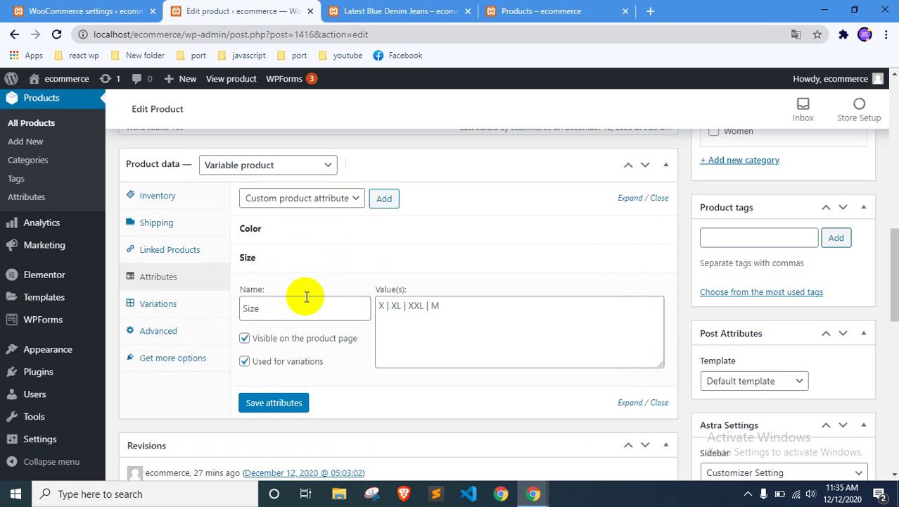
{"action": "left_click", "coordinate": [333, 266]}
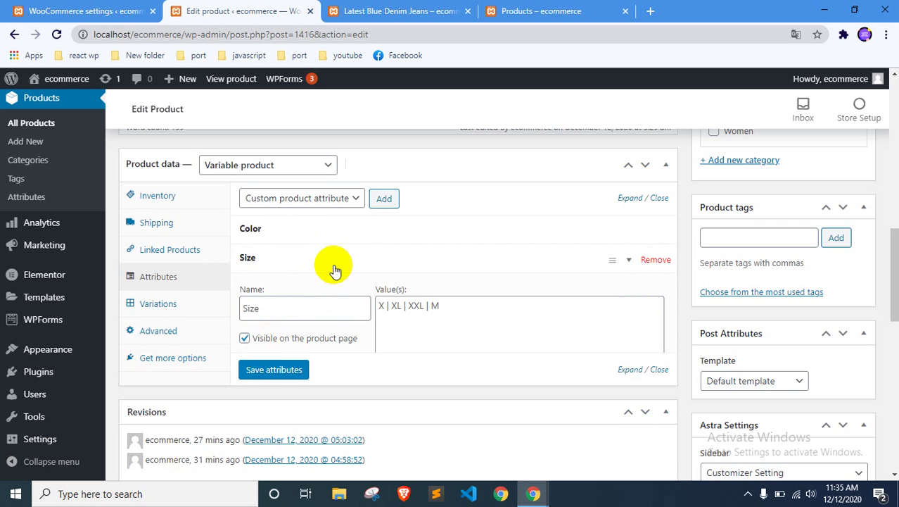
{"action": "scroll", "coordinate": [485, 263], "scroll_direction": "up", "scroll_amount": 3}
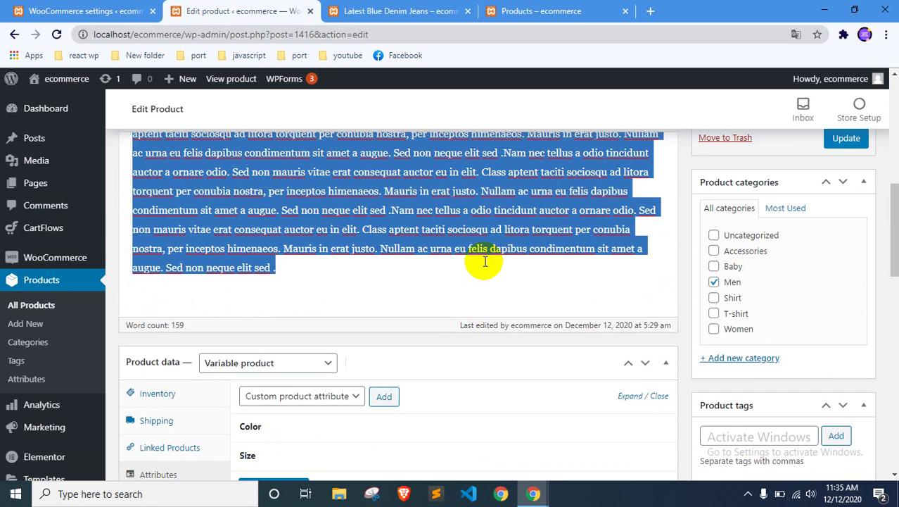
{"action": "scroll", "coordinate": [484, 261], "scroll_direction": "down", "scroll_amount": 3}
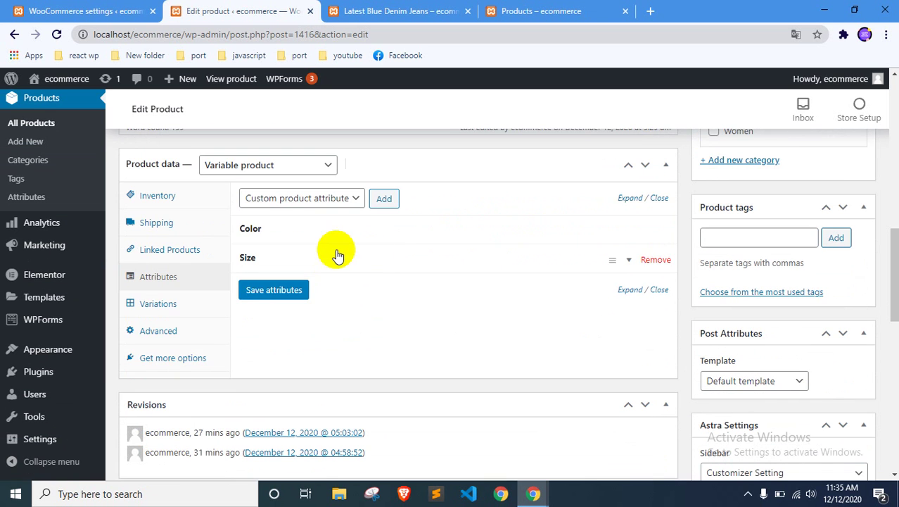
Add a product variation with color Black and any size, and save the variation changes
{"action": "left_click", "coordinate": [169, 305]}
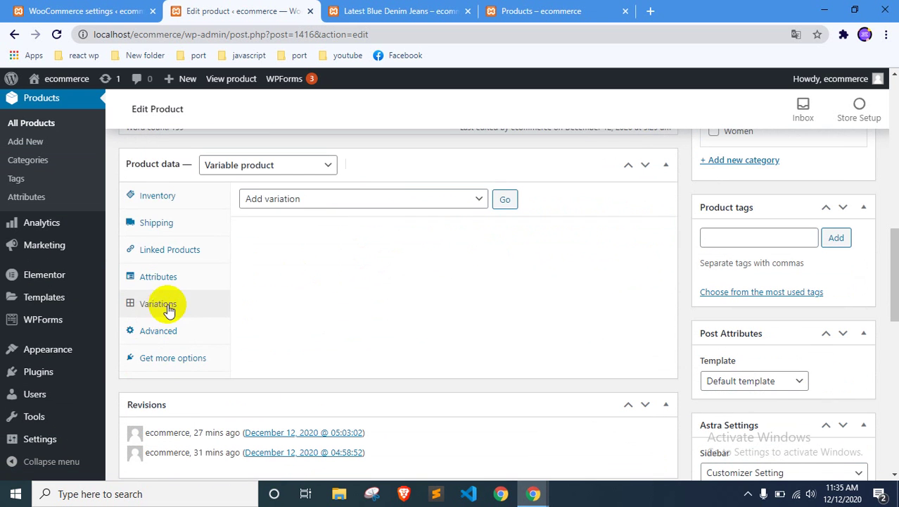
{"action": "left_click", "coordinate": [160, 281]}
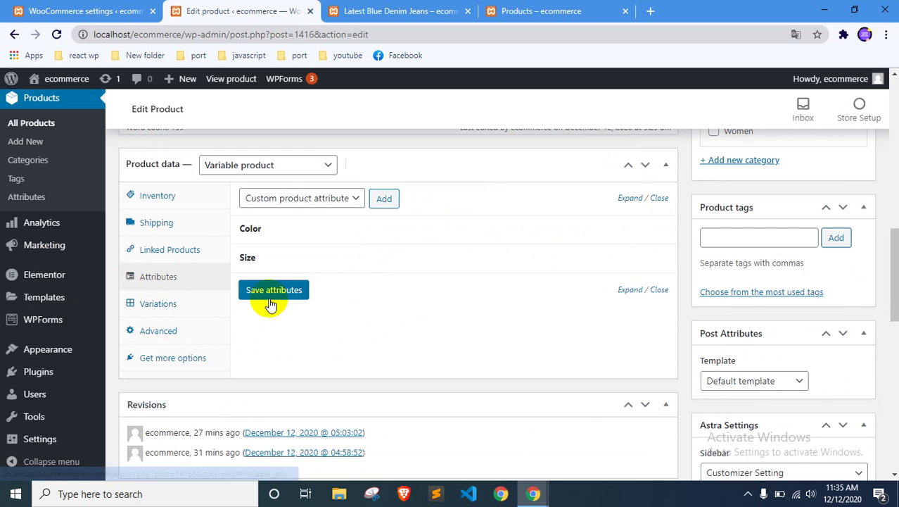
{"action": "left_click", "coordinate": [168, 304]}
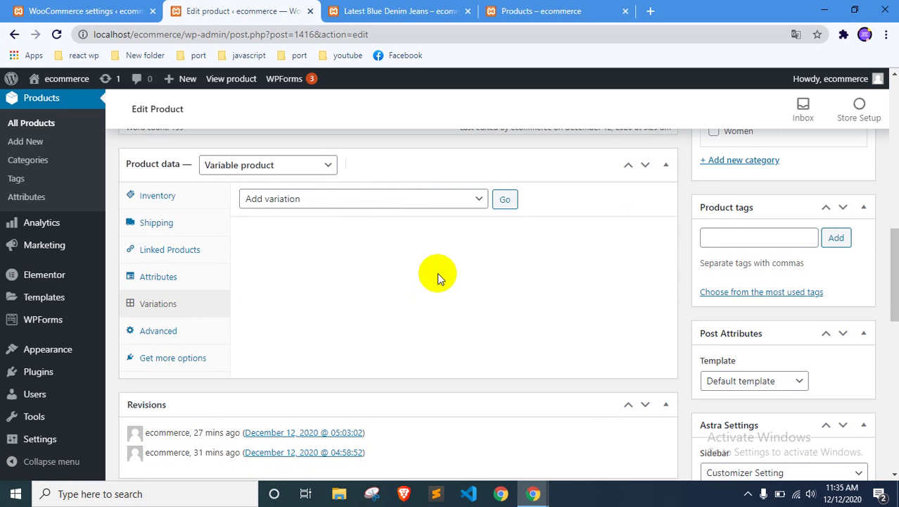
{"action": "left_click", "coordinate": [506, 199]}
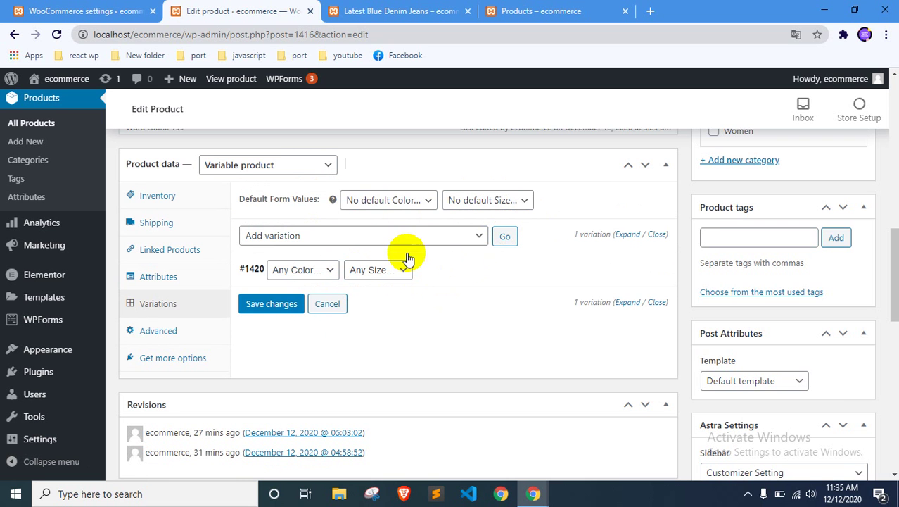
{"action": "left_click", "coordinate": [302, 273]}
{"action": "left_click", "coordinate": [313, 301]}
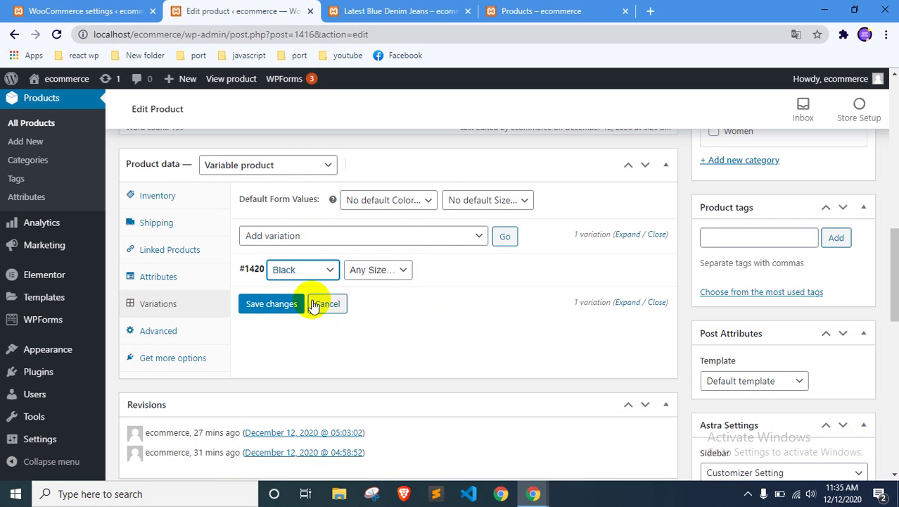
{"action": "left_click", "coordinate": [362, 276]}
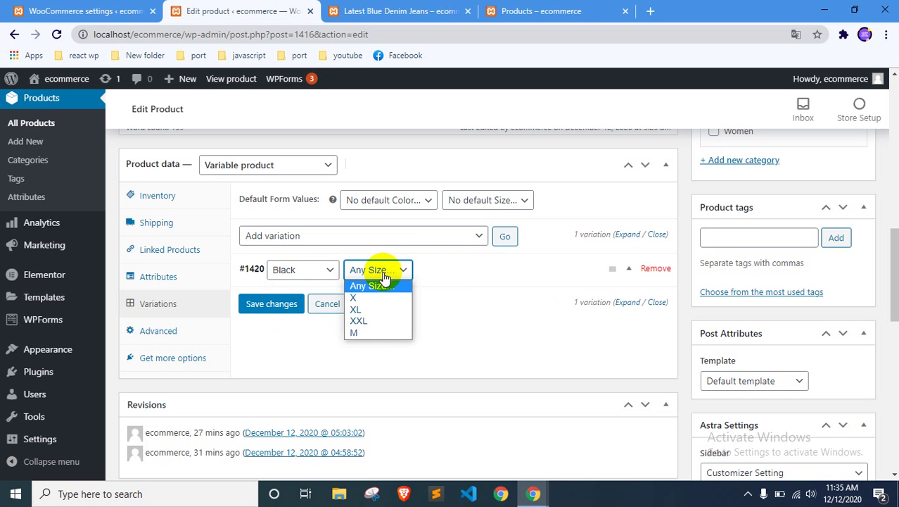
{"action": "left_click", "coordinate": [444, 327]}
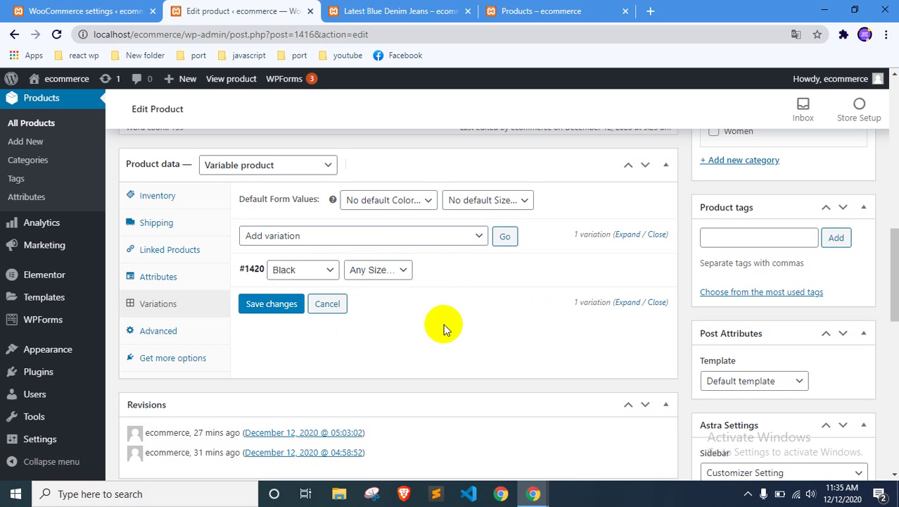
{"action": "left_click", "coordinate": [381, 275]}
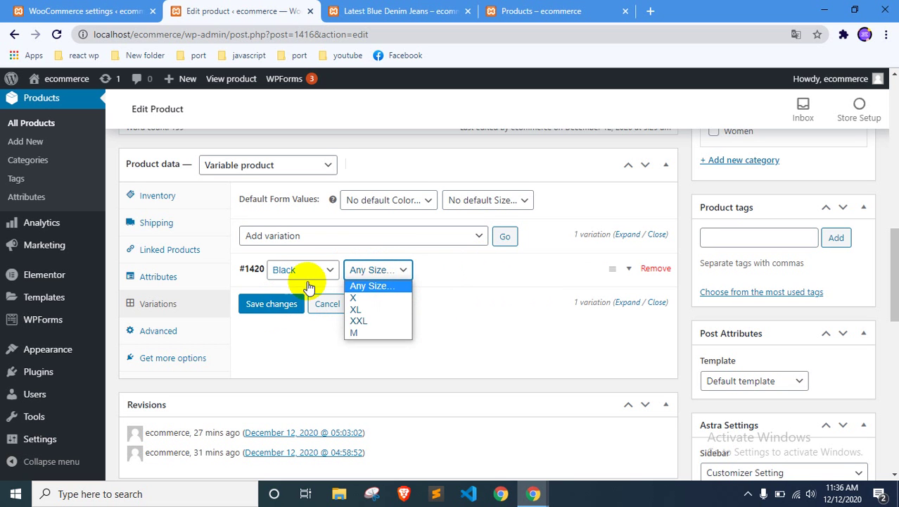
{"action": "left_click", "coordinate": [275, 305]}
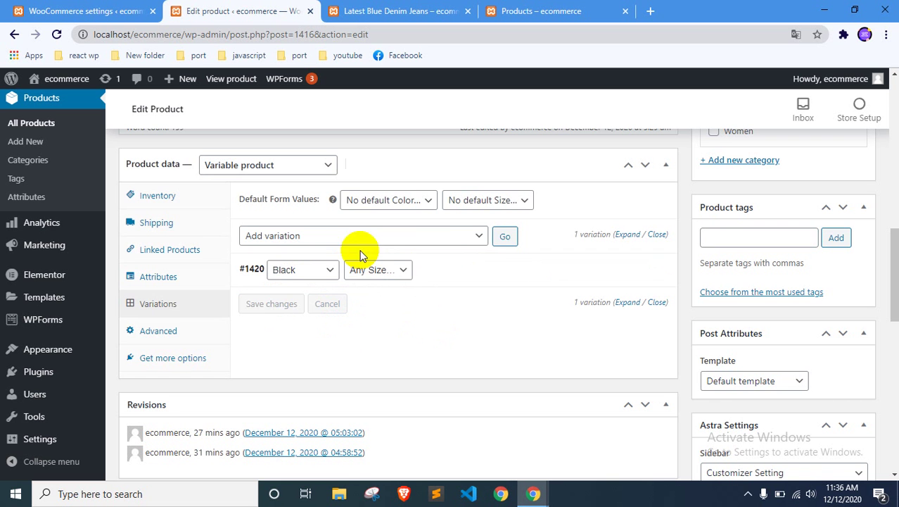
Add a second variation with color Blue and size XXL
{"action": "left_click", "coordinate": [501, 237]}
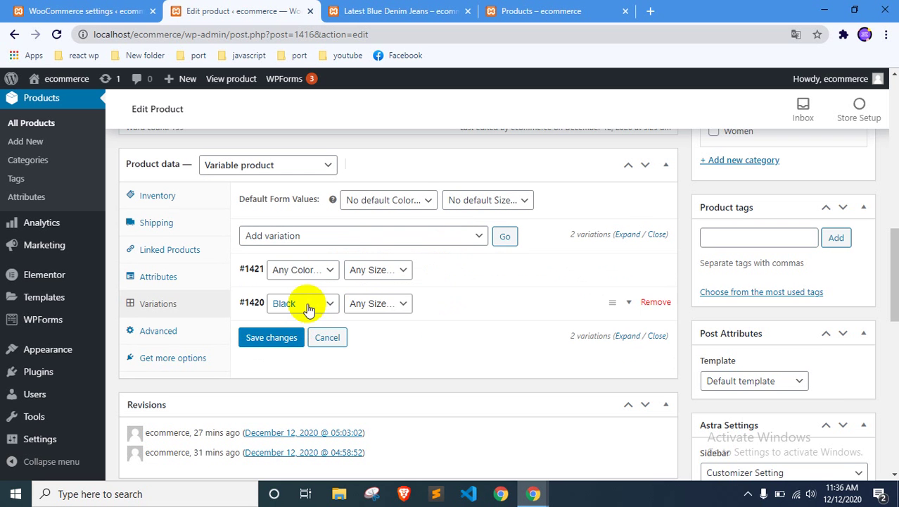
{"action": "left_click", "coordinate": [300, 274]}
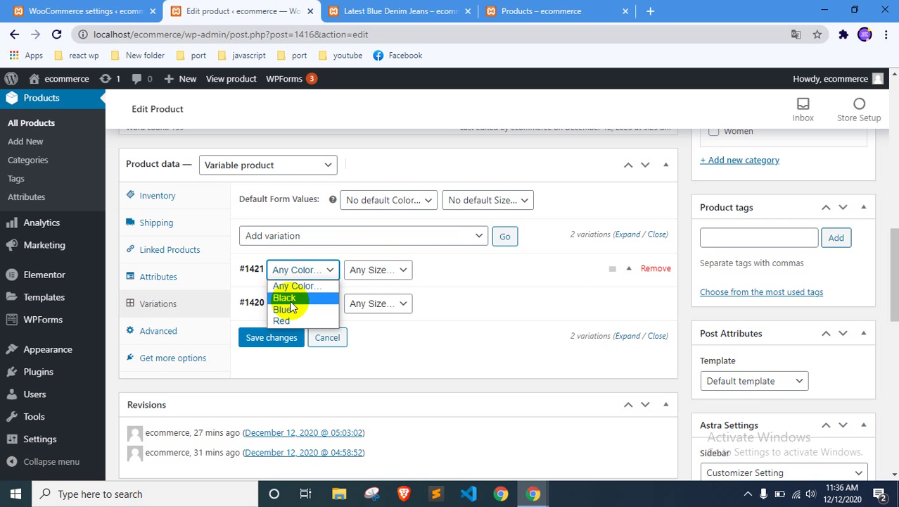
{"action": "left_click", "coordinate": [295, 309]}
{"action": "left_click", "coordinate": [361, 272]}
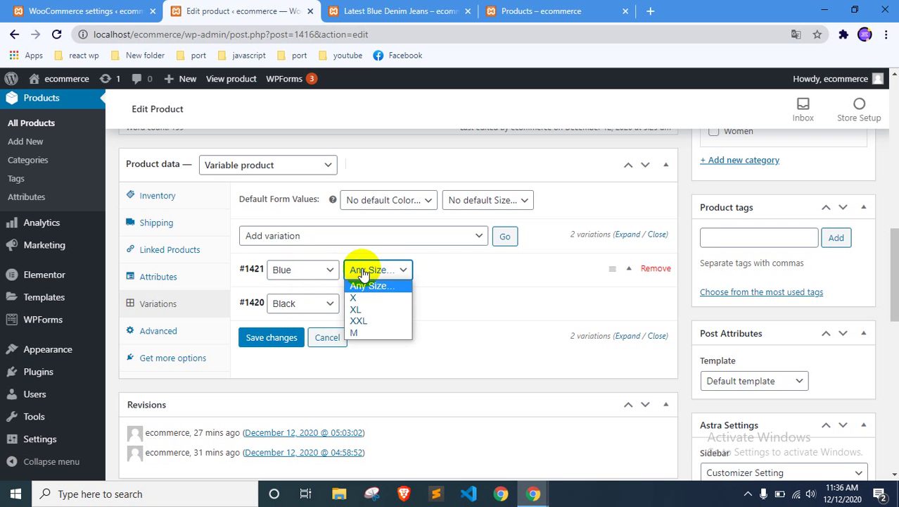
{"action": "left_click", "coordinate": [372, 322]}
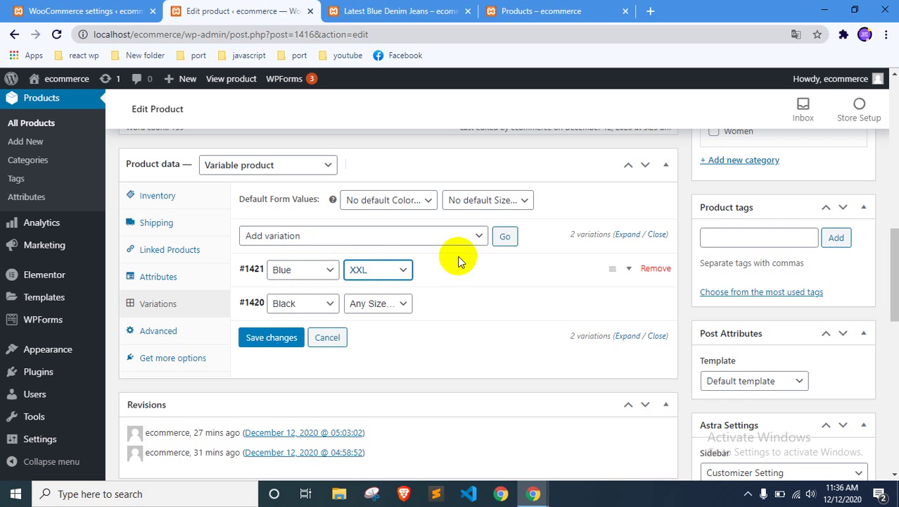
Add a third variation with color Red and size M
{"action": "left_click", "coordinate": [505, 235]}
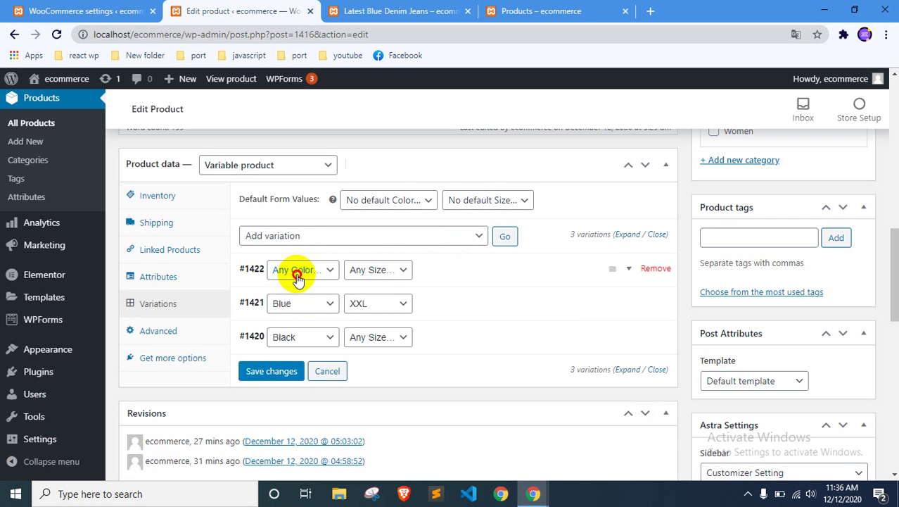
{"action": "left_click", "coordinate": [297, 273]}
{"action": "left_click", "coordinate": [291, 320]}
{"action": "left_click", "coordinate": [357, 278]}
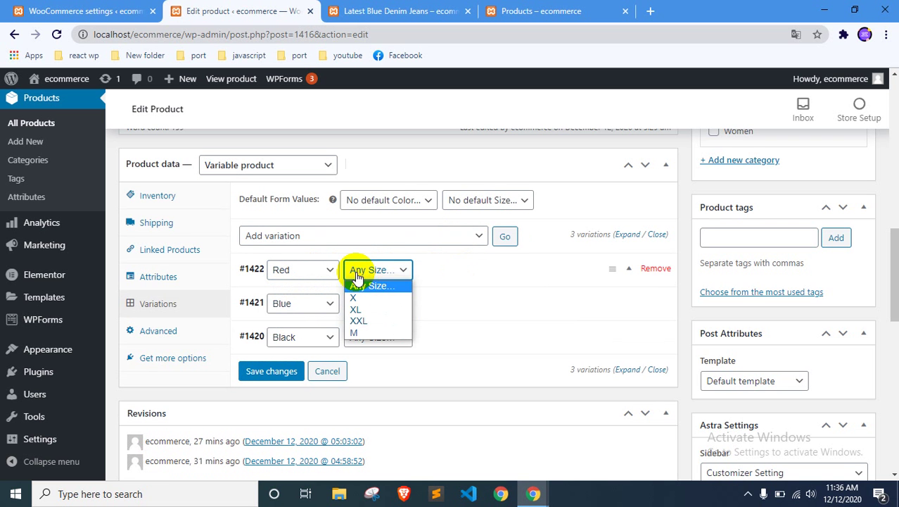
{"action": "left_click", "coordinate": [358, 332]}
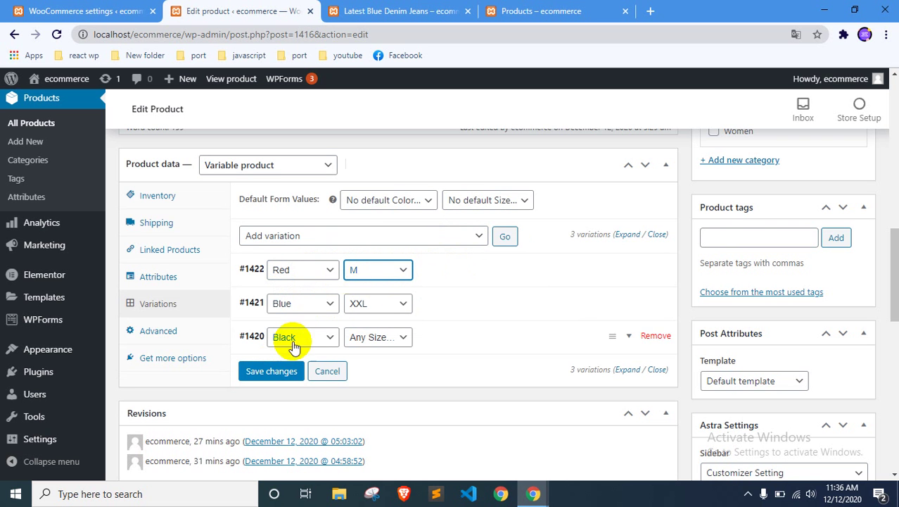
Add a fourth variation with color Red and size XXL, and save the variation changes
{"action": "left_click", "coordinate": [507, 238]}
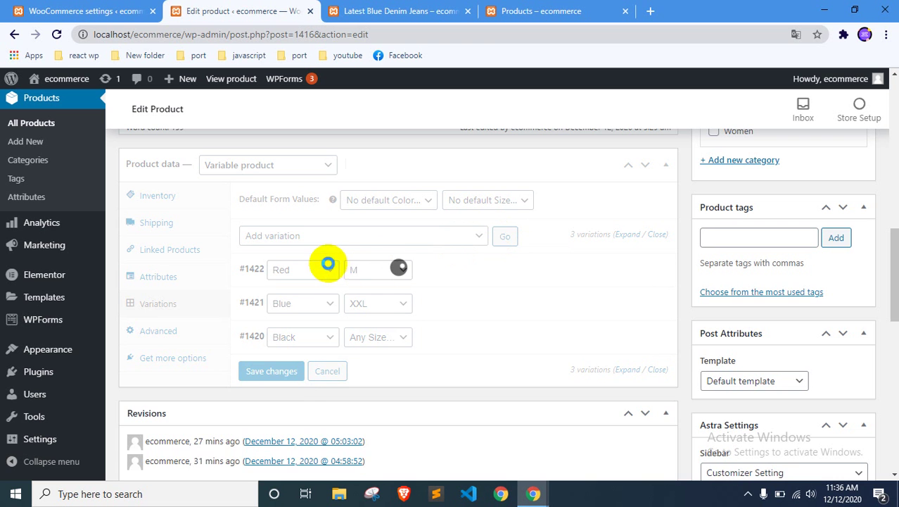
{"action": "left_click", "coordinate": [310, 275]}
{"action": "left_click", "coordinate": [285, 317]}
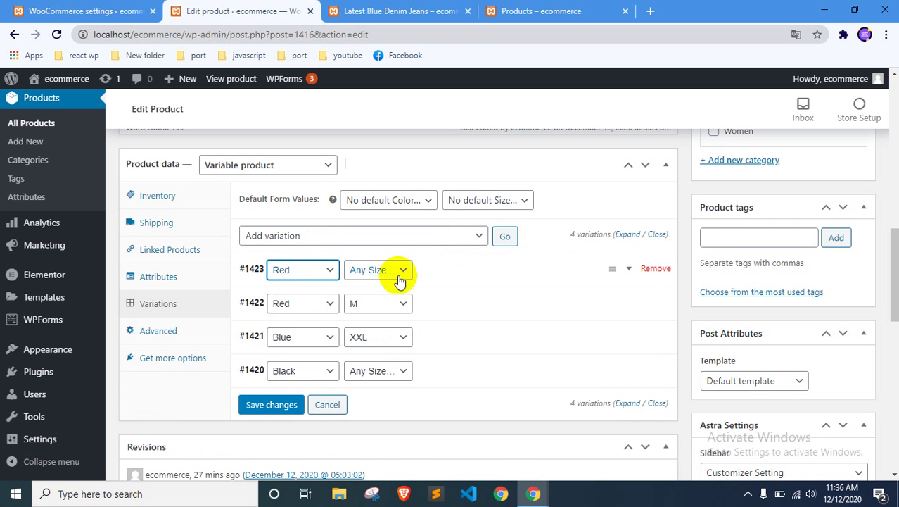
{"action": "left_click", "coordinate": [399, 280]}
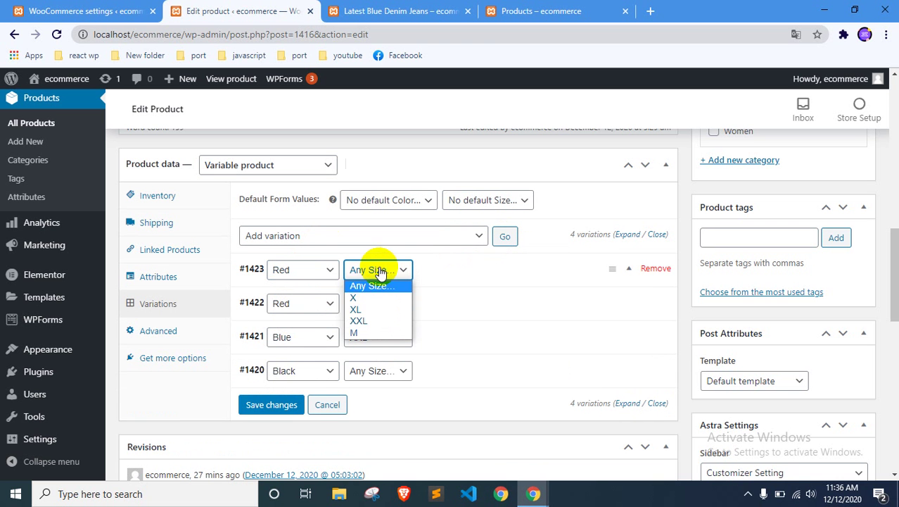
{"action": "left_click", "coordinate": [367, 321]}
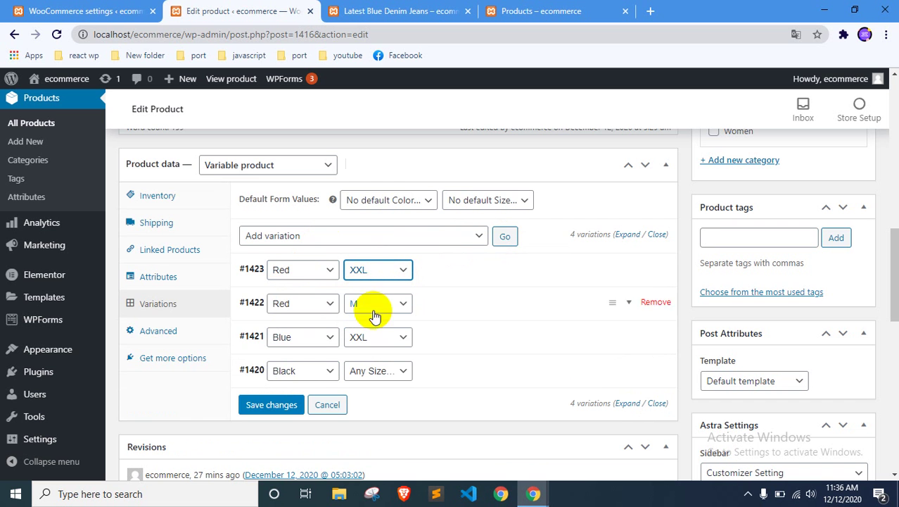
{"action": "left_click", "coordinate": [280, 404]}
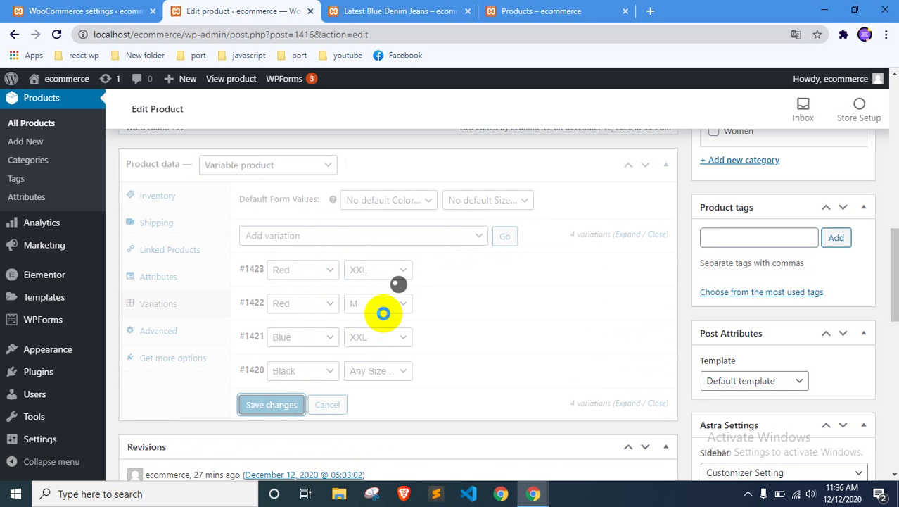
Set the regular price of the Black, any-size variation to 650
{"action": "scroll", "coordinate": [502, 260], "scroll_direction": "down", "scroll_amount": 3}
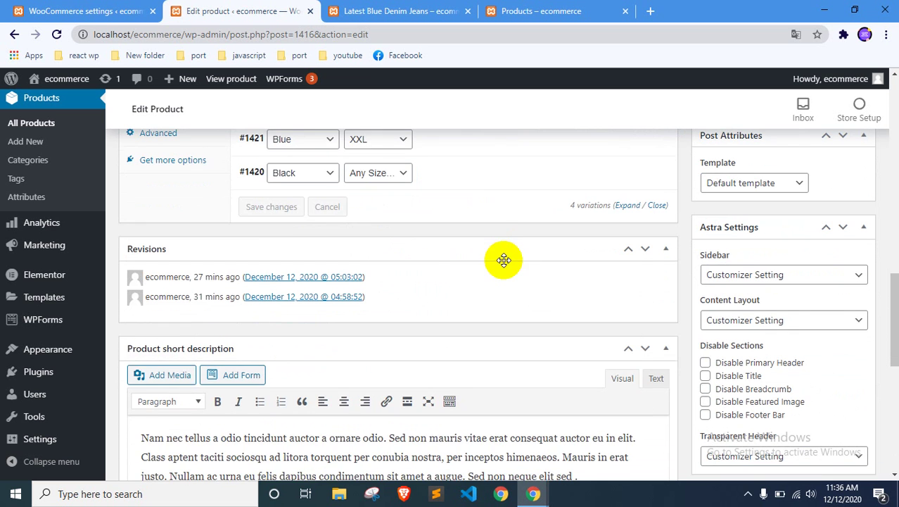
{"action": "scroll", "coordinate": [496, 243], "scroll_direction": "up", "scroll_amount": 1}
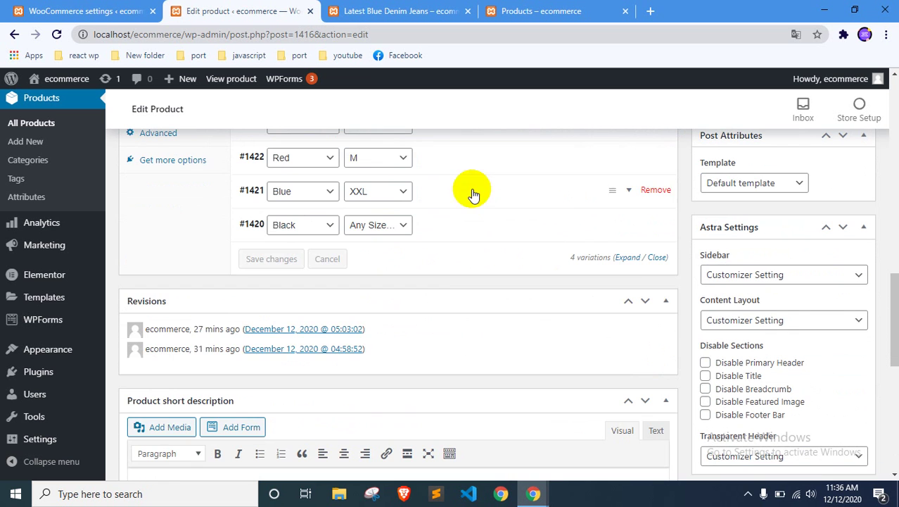
{"action": "left_click", "coordinate": [458, 234]}
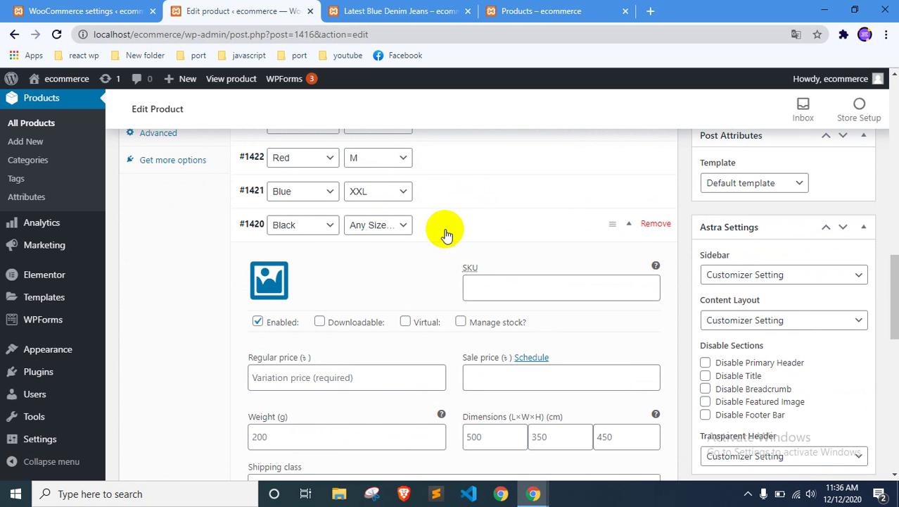
{"action": "scroll", "coordinate": [422, 240], "scroll_direction": "down", "scroll_amount": 2}
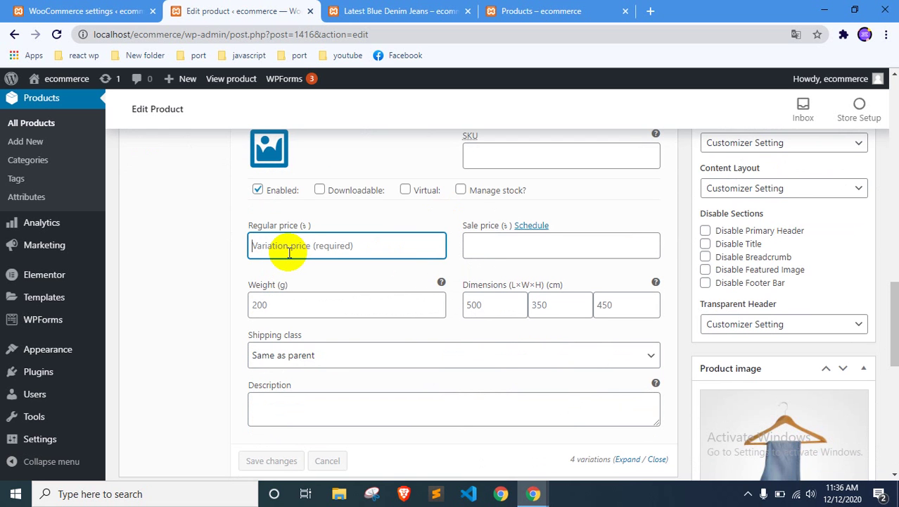
Enable stock management for the Black variation with a stock quantity of 25, and collapse its details
{"action": "scroll", "coordinate": [400, 280], "scroll_direction": "up", "scroll_amount": 2}
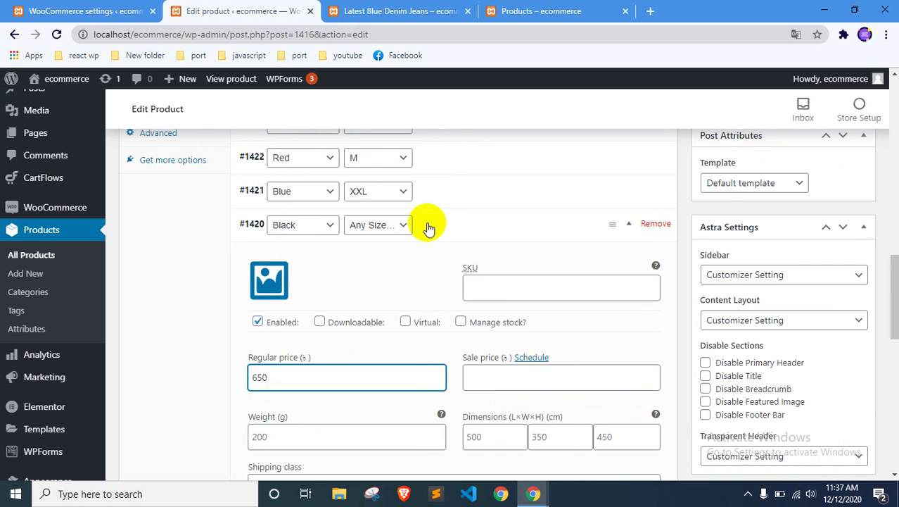
{"action": "left_click", "coordinate": [460, 321]}
{"action": "scroll", "coordinate": [407, 285], "scroll_direction": "down", "scroll_amount": 1}
{"action": "left_click_drag", "start_coordinate": [267, 369], "coordinate": [232, 373]}
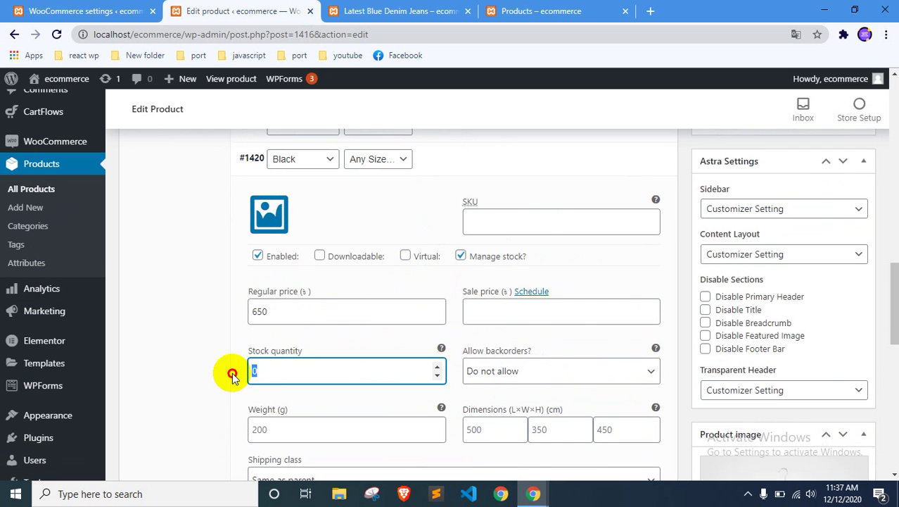
{"action": "type", "text": "25"}
{"action": "scroll", "coordinate": [382, 297], "scroll_direction": "up", "scroll_amount": 1}
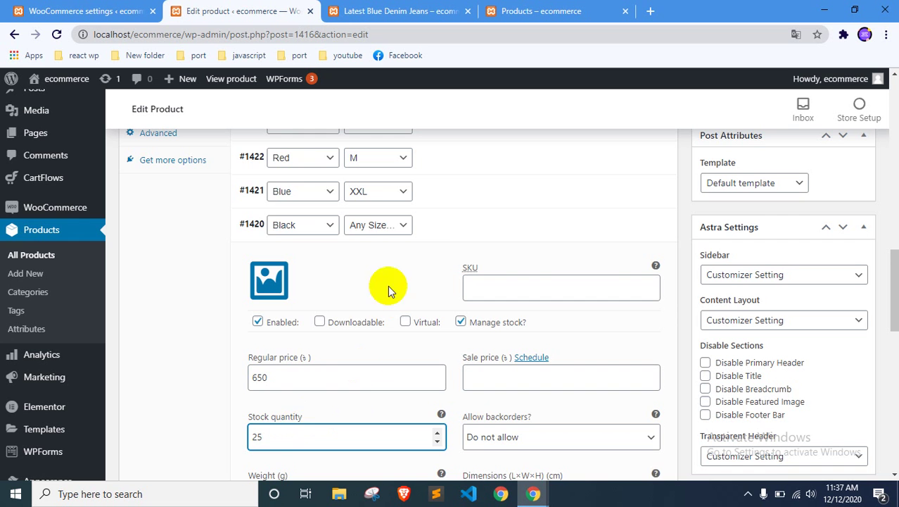
{"action": "left_click", "coordinate": [431, 229]}
Set the regular price of the Blue XXL variation to 600 and collapse its details
{"action": "scroll", "coordinate": [415, 229], "scroll_direction": "up", "scroll_amount": 1}
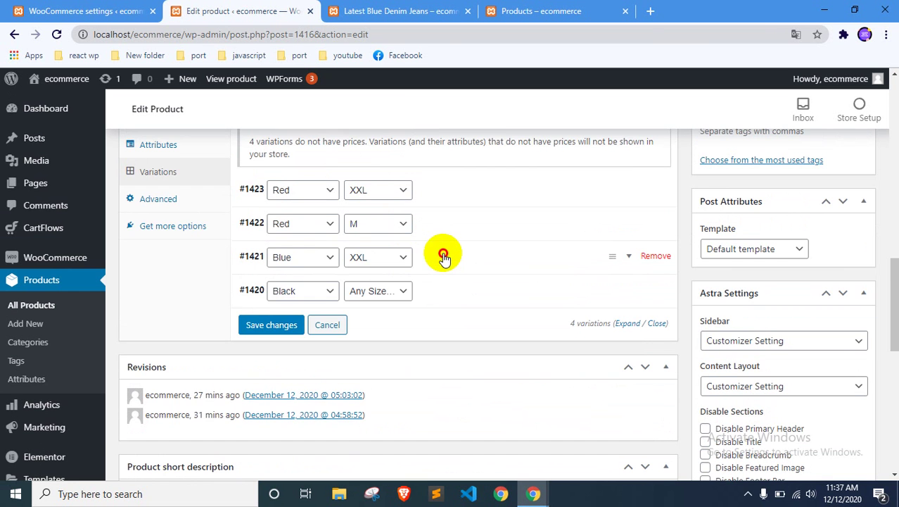
{"action": "left_click", "coordinate": [442, 252]}
{"action": "scroll", "coordinate": [301, 271], "scroll_direction": "down", "scroll_amount": 2}
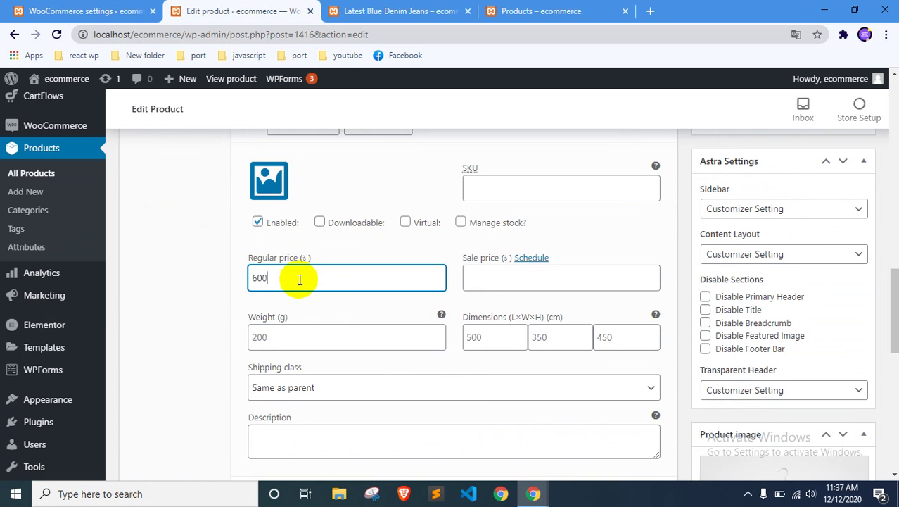
{"action": "scroll", "coordinate": [361, 277], "scroll_direction": "up", "scroll_amount": 3}
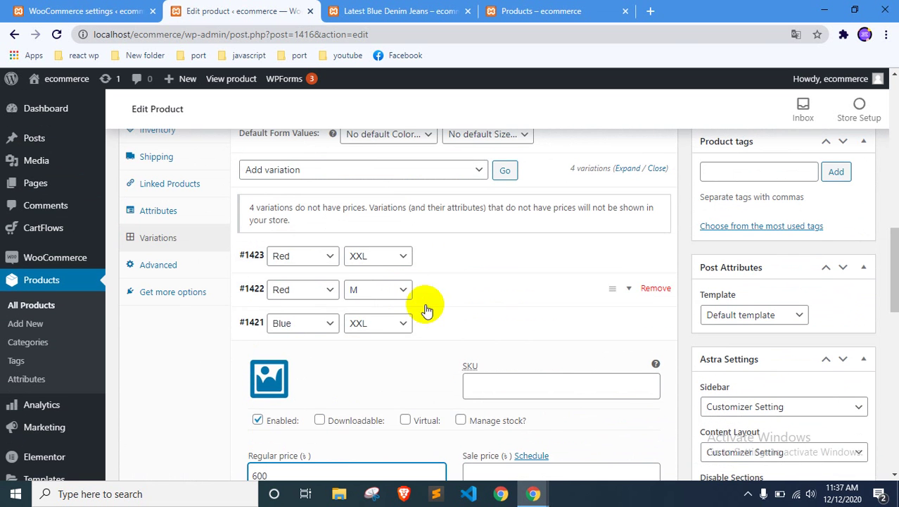
{"action": "left_click", "coordinate": [433, 318]}
Set the regular price of the Red M variation to 550 and collapse its details
{"action": "left_click", "coordinate": [439, 292]}
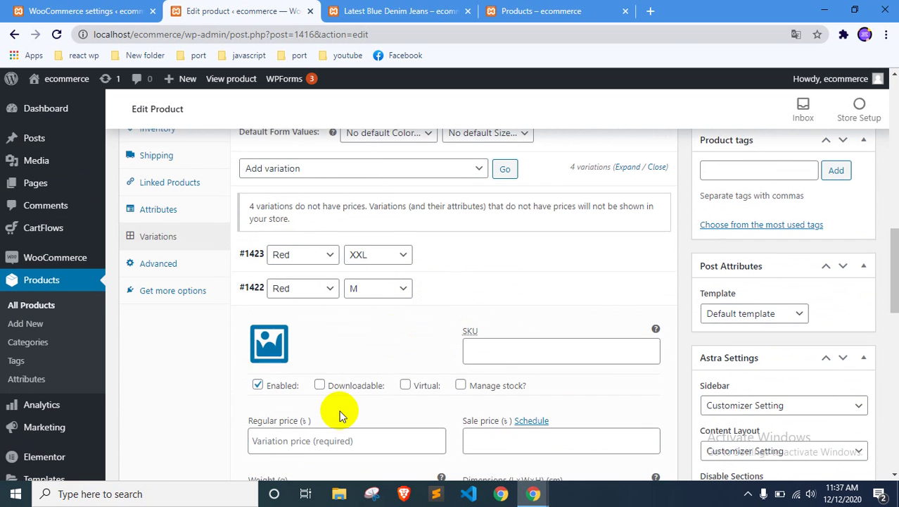
{"action": "scroll", "coordinate": [340, 415], "scroll_direction": "down", "scroll_amount": 1}
{"action": "left_click", "coordinate": [321, 377]}
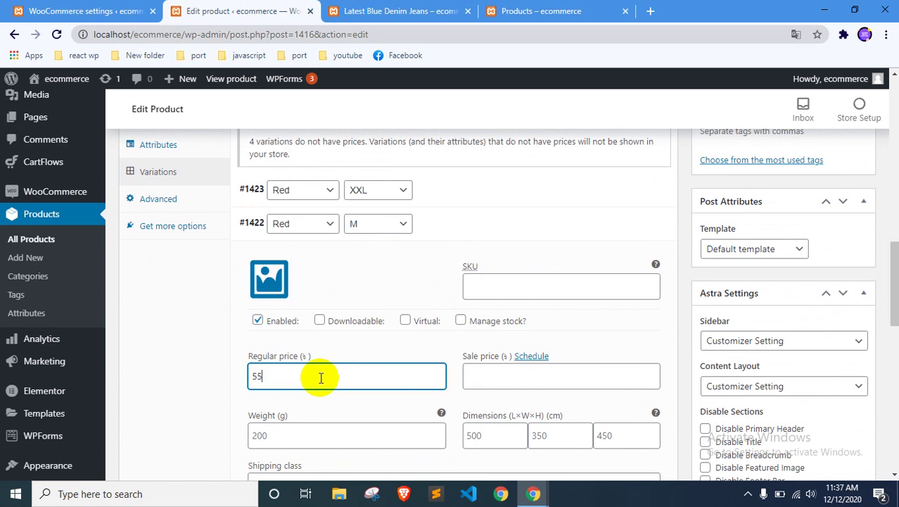
{"action": "scroll", "coordinate": [421, 354], "scroll_direction": "up", "scroll_amount": 1}
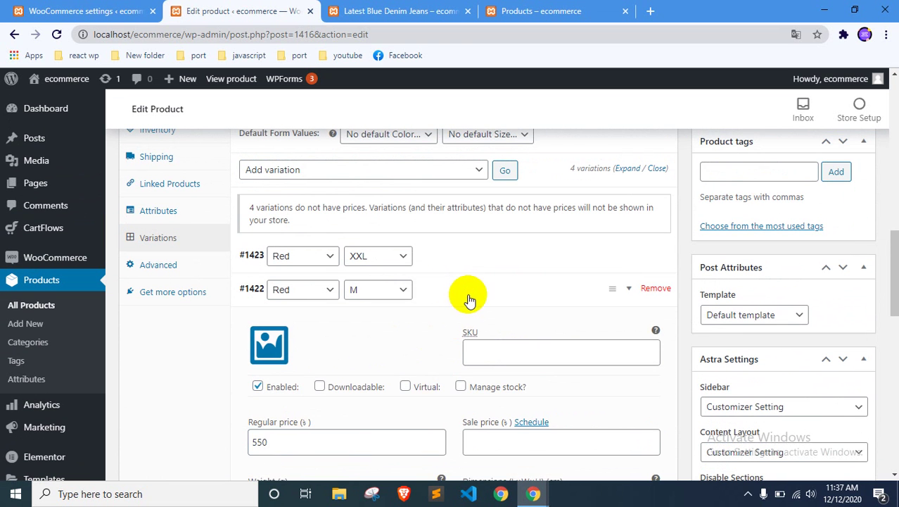
{"action": "left_click", "coordinate": [465, 292]}
Set the regular price of the Red XXL variation to 550
{"action": "left_click", "coordinate": [450, 258]}
{"action": "left_click", "coordinate": [323, 403]}
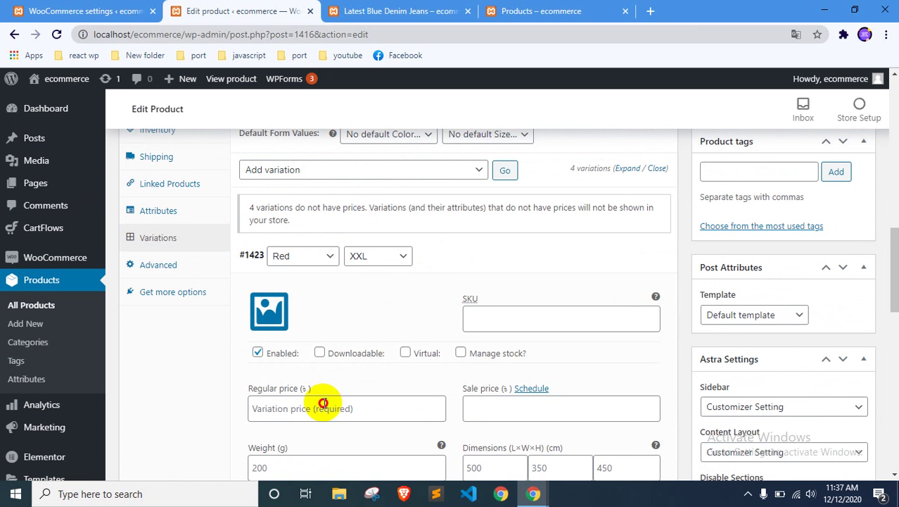
{"action": "type", "text": "550"}
Enable stock management for the Red XXL variation with a stock quantity of 5, and save the variation changes
{"action": "scroll", "coordinate": [458, 330], "scroll_direction": "down", "scroll_amount": 1}
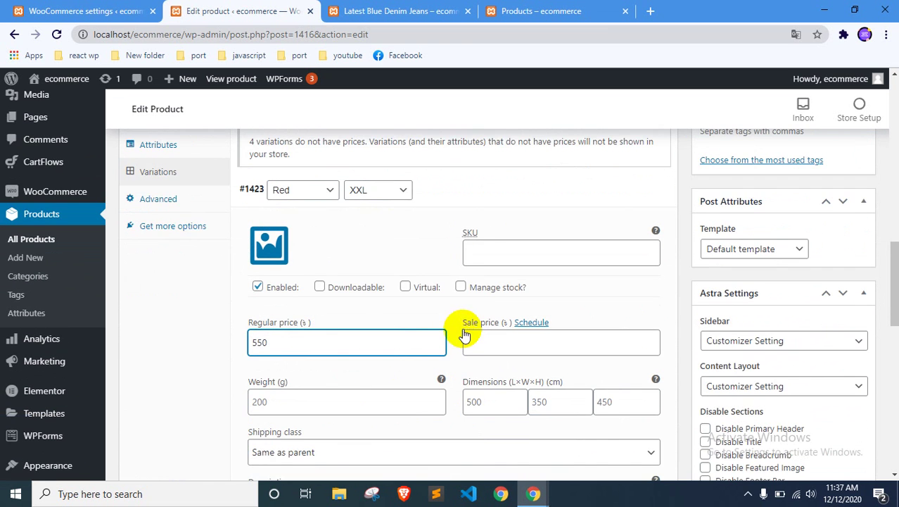
{"action": "left_click", "coordinate": [461, 286]}
{"action": "double_click", "coordinate": [255, 402]}
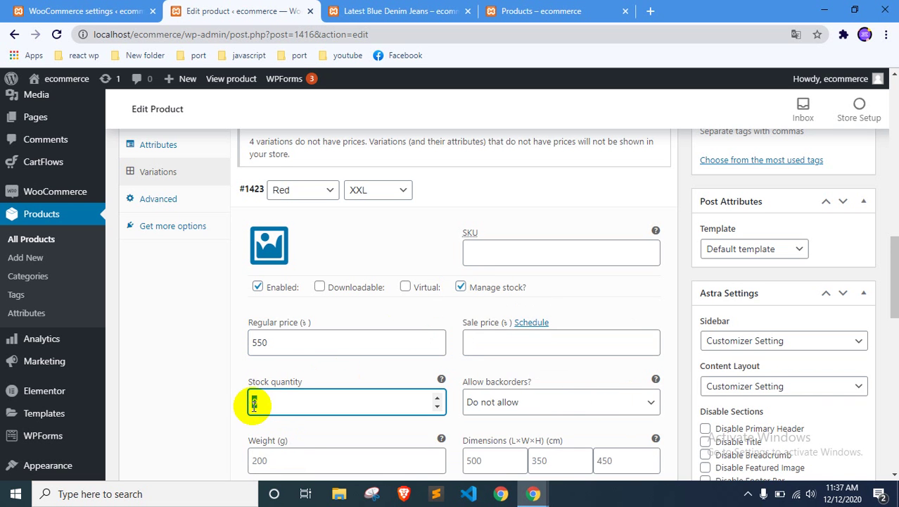
{"action": "scroll", "coordinate": [302, 363], "scroll_direction": "up", "scroll_amount": 1}
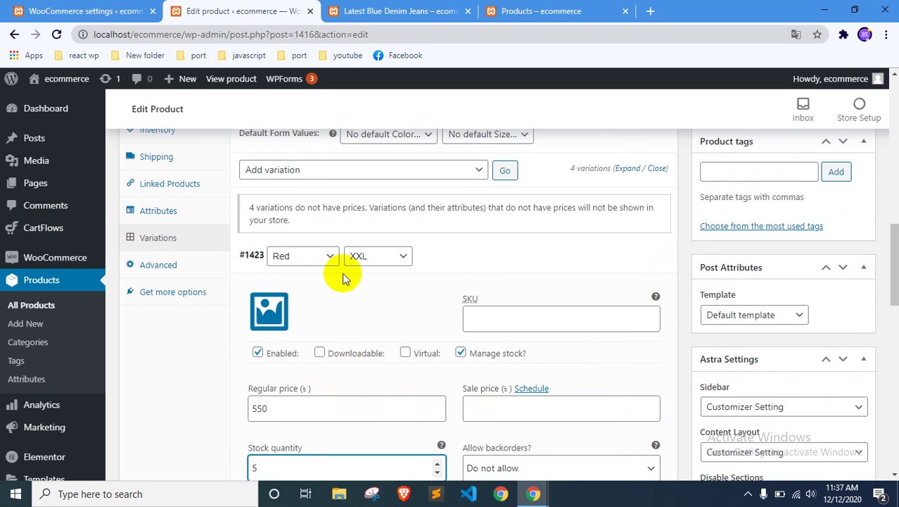
{"action": "left_click", "coordinate": [475, 263]}
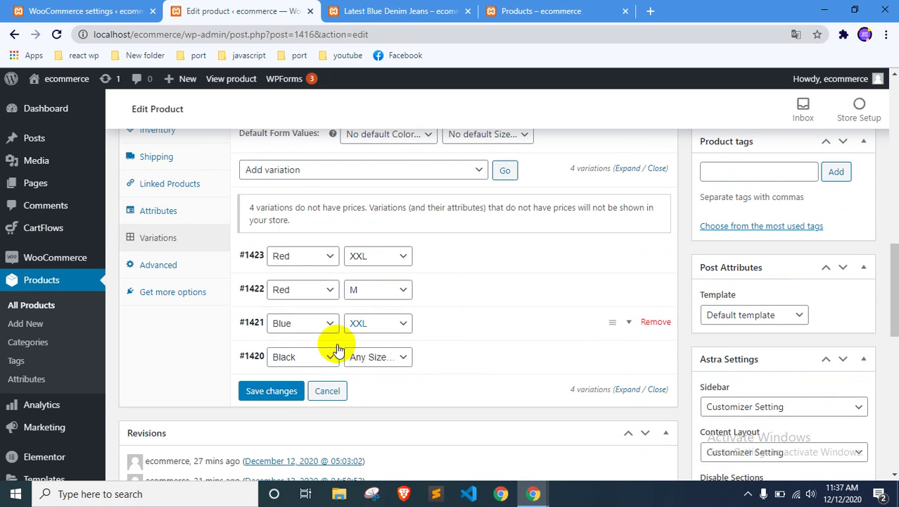
{"action": "left_click", "coordinate": [284, 391]}
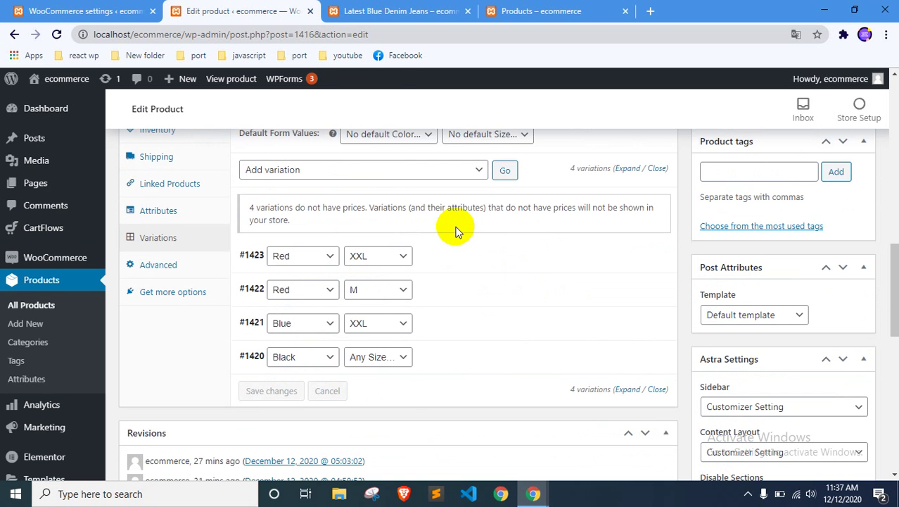
Reload the Latest Blue Denim Jeans store page and bring its Color and Size options into view
{"action": "left_click", "coordinate": [395, 11]}
{"action": "right_click", "coordinate": [5, 232]}
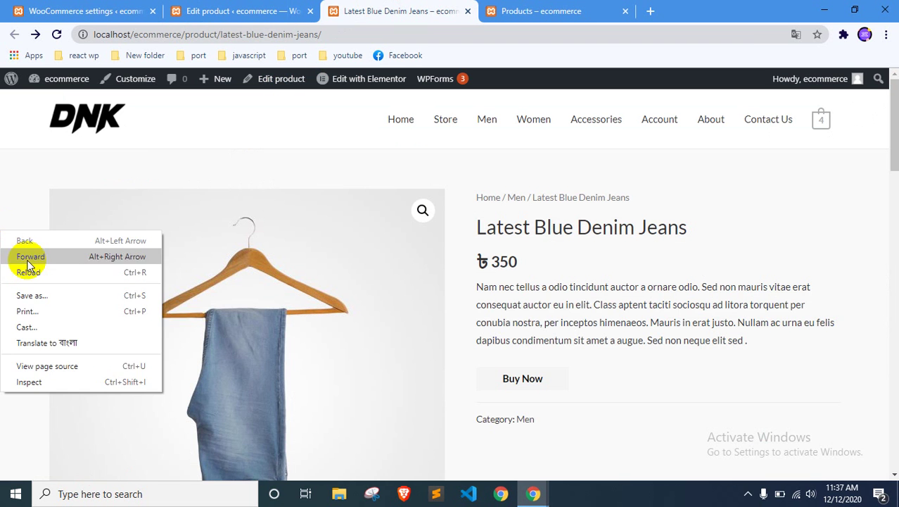
{"action": "left_click", "coordinate": [33, 273]}
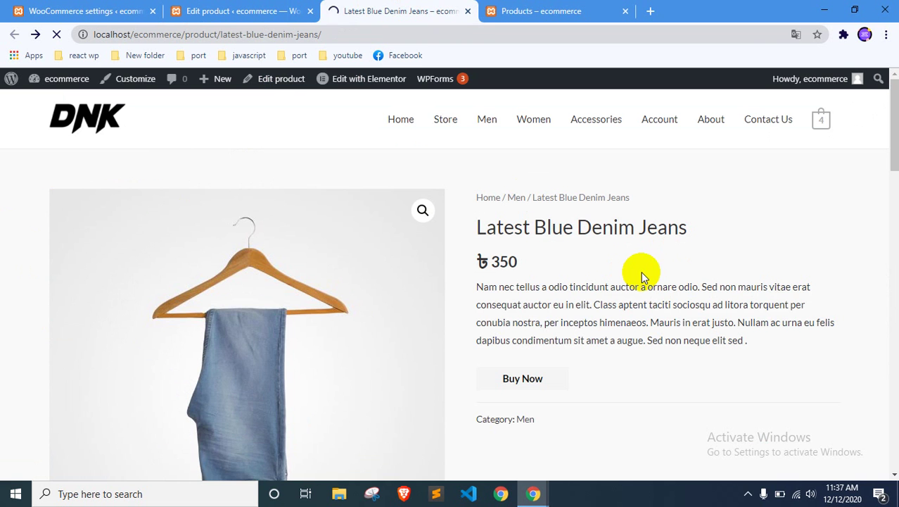
{"action": "scroll", "coordinate": [682, 239], "scroll_direction": "down", "scroll_amount": 2}
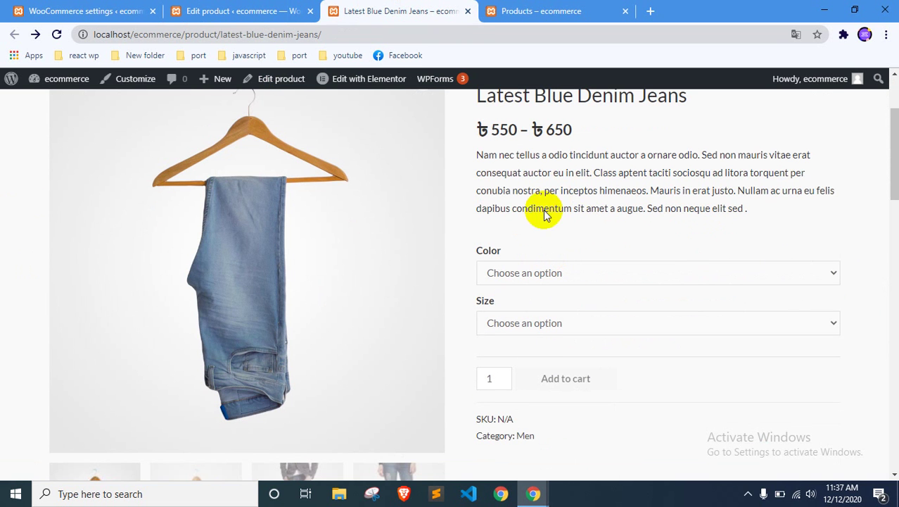
Choose color Black and size XL on the store page and check that variation's price and availability
{"action": "left_click", "coordinate": [533, 272]}
{"action": "left_click", "coordinate": [539, 307]}
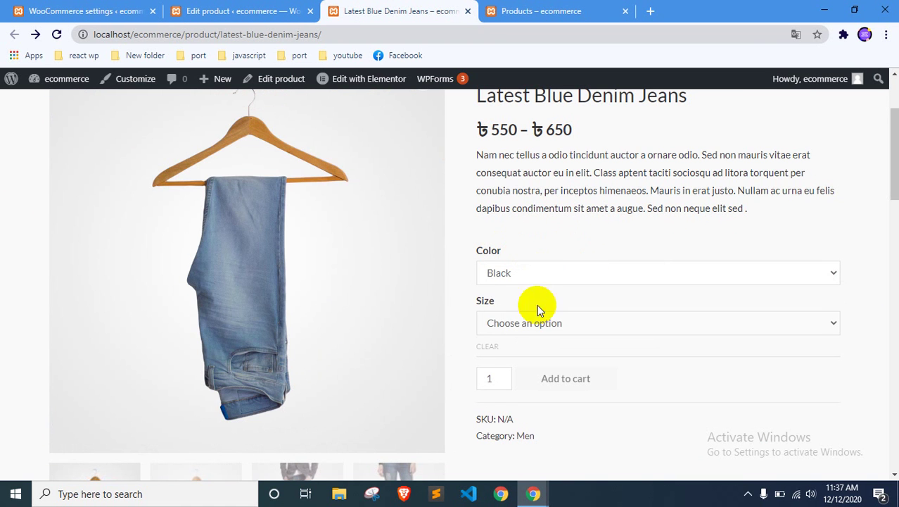
{"action": "left_click", "coordinate": [614, 318]}
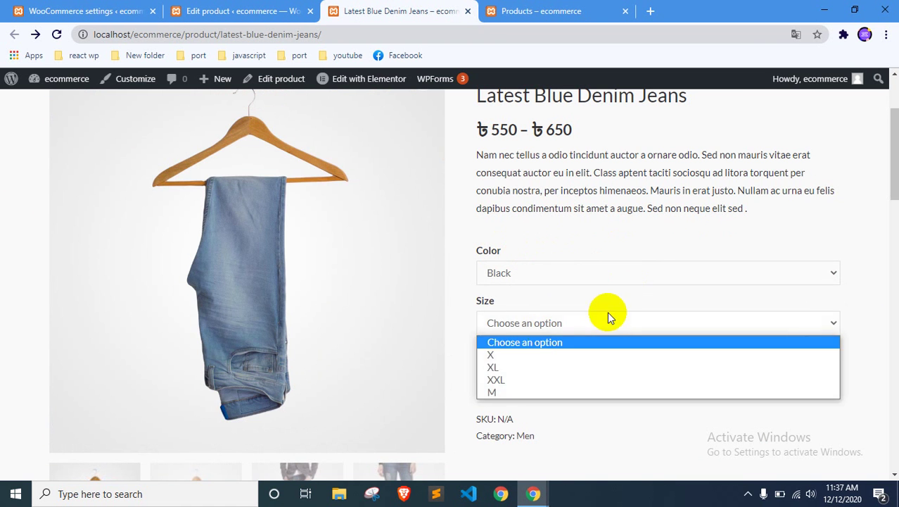
{"action": "left_click", "coordinate": [501, 368]}
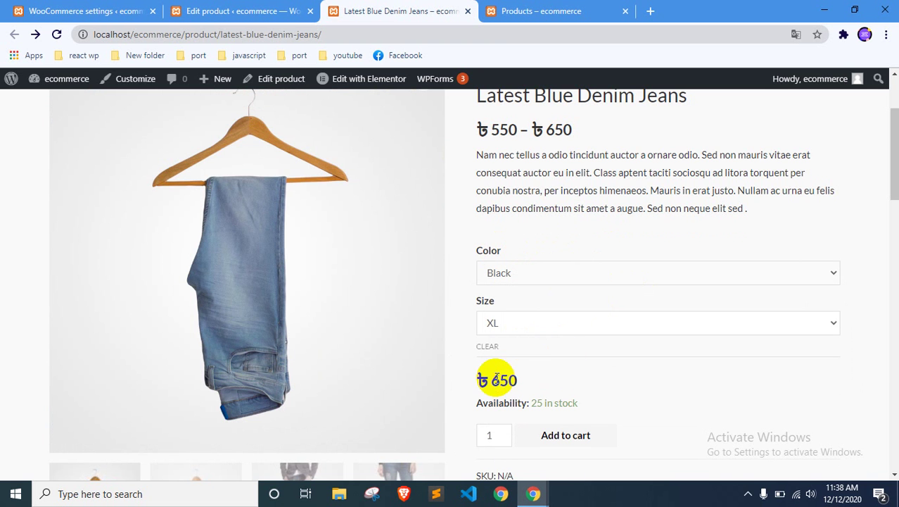
{"action": "scroll", "coordinate": [647, 334], "scroll_direction": "down", "scroll_amount": 1}
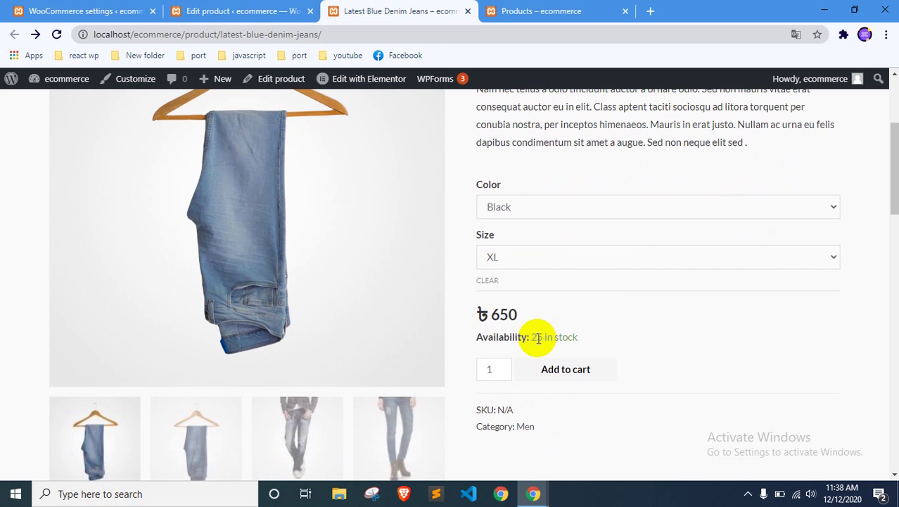
{"action": "left_click_drag", "start_coordinate": [538, 335], "coordinate": [612, 341]}
{"action": "left_click", "coordinate": [612, 342]}
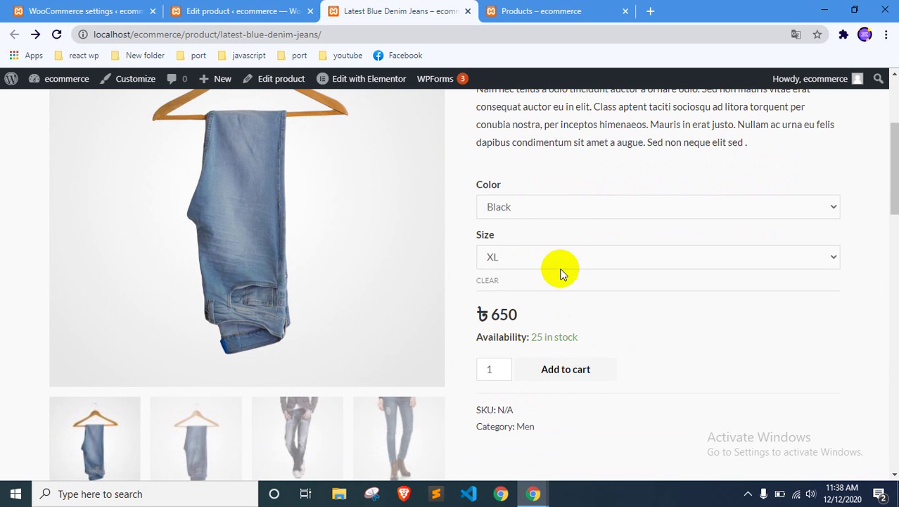
Reset the Size and Color selections on the store page to no chosen option
{"action": "left_click", "coordinate": [517, 207]}
{"action": "left_click", "coordinate": [518, 207]}
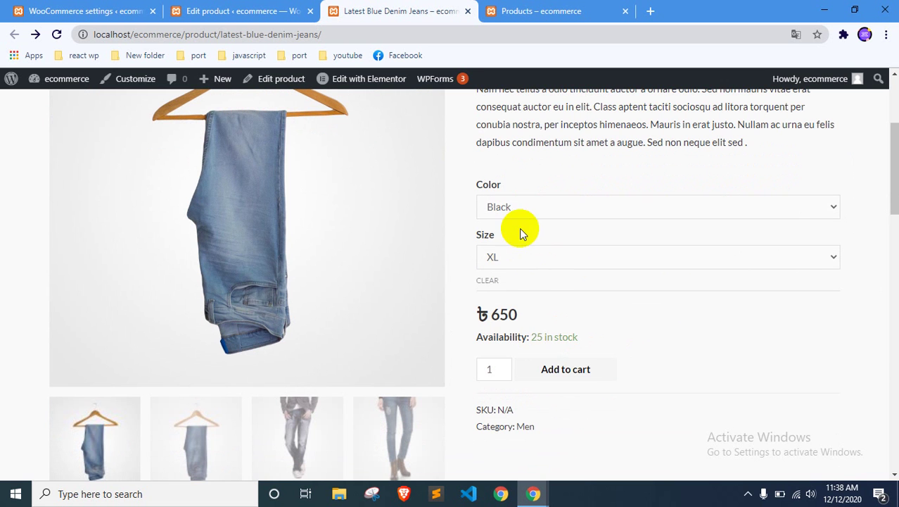
{"action": "left_click", "coordinate": [518, 257]}
{"action": "left_click", "coordinate": [518, 274]}
{"action": "left_click", "coordinate": [516, 206]}
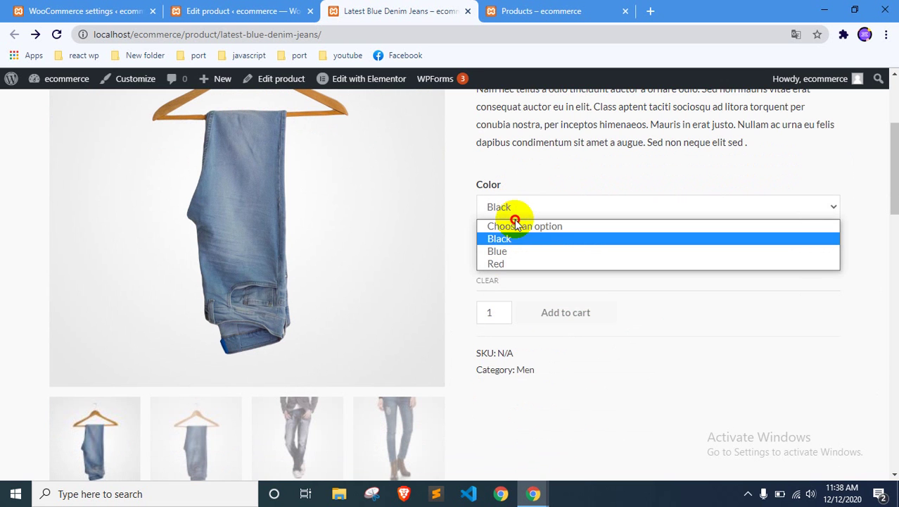
{"action": "left_click", "coordinate": [520, 222]}
Choose color Blue and size XXL on the store page and check that variation's price and stock status
{"action": "left_click", "coordinate": [527, 204]}
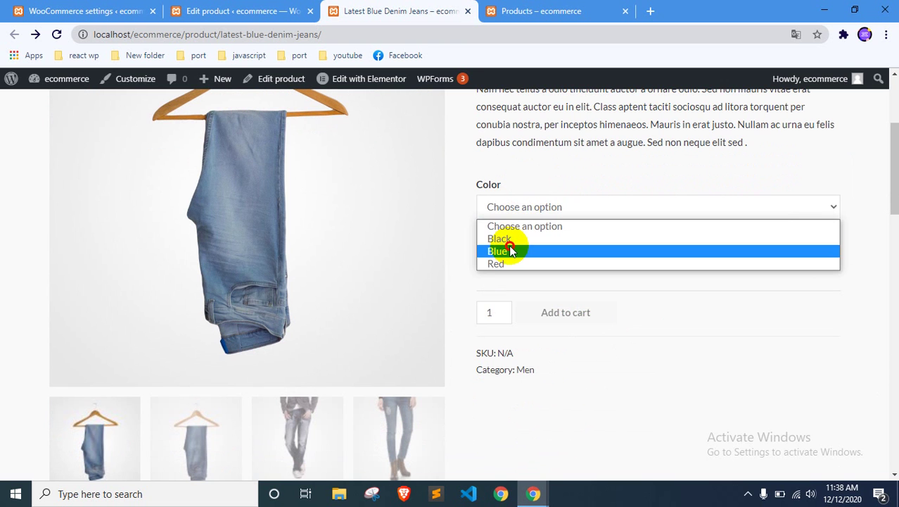
{"action": "left_click", "coordinate": [512, 250]}
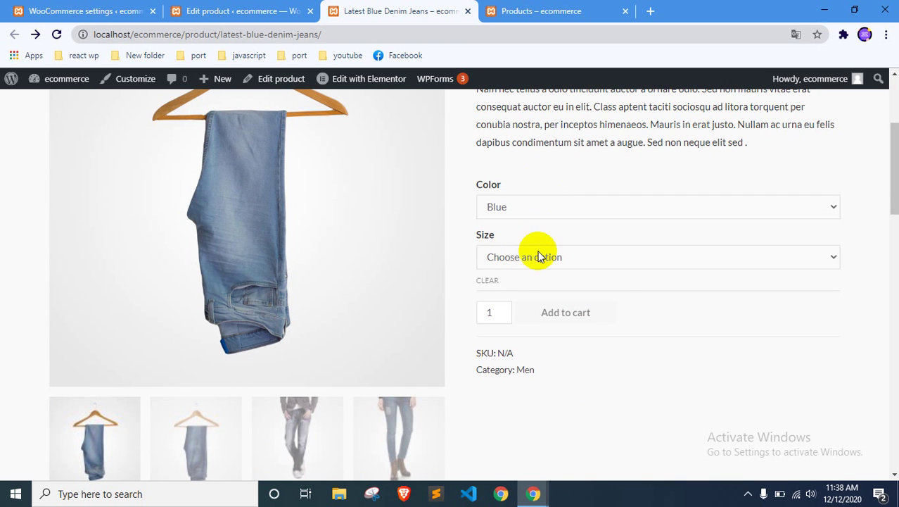
{"action": "left_click", "coordinate": [539, 259]}
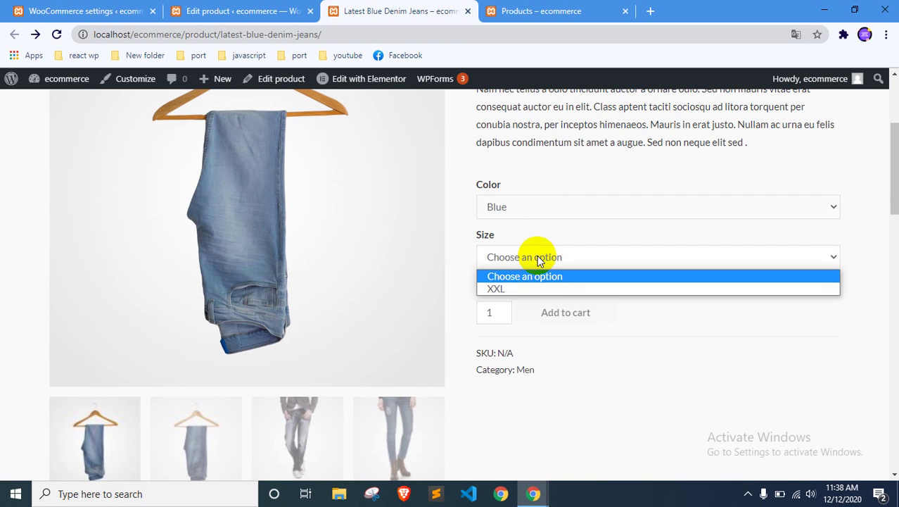
{"action": "left_click", "coordinate": [500, 289]}
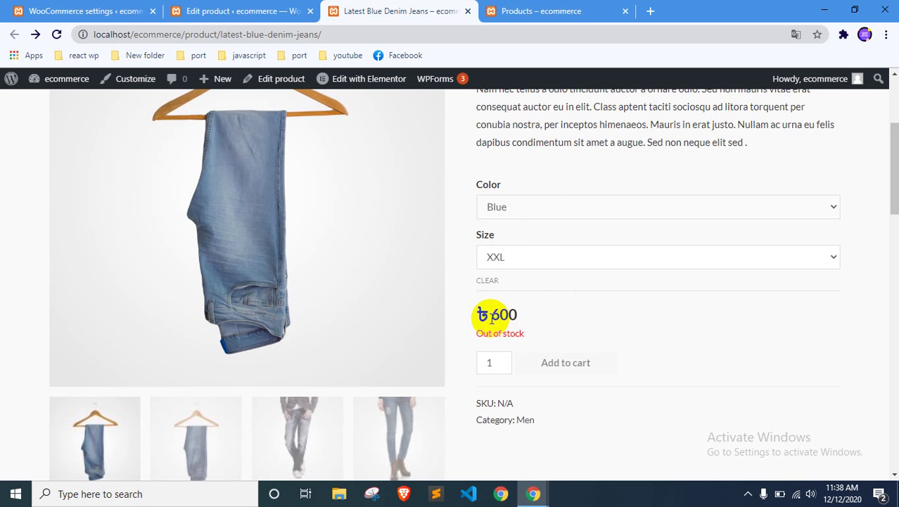
{"action": "left_click_drag", "start_coordinate": [498, 316], "coordinate": [516, 313]}
{"action": "left_click", "coordinate": [537, 311]}
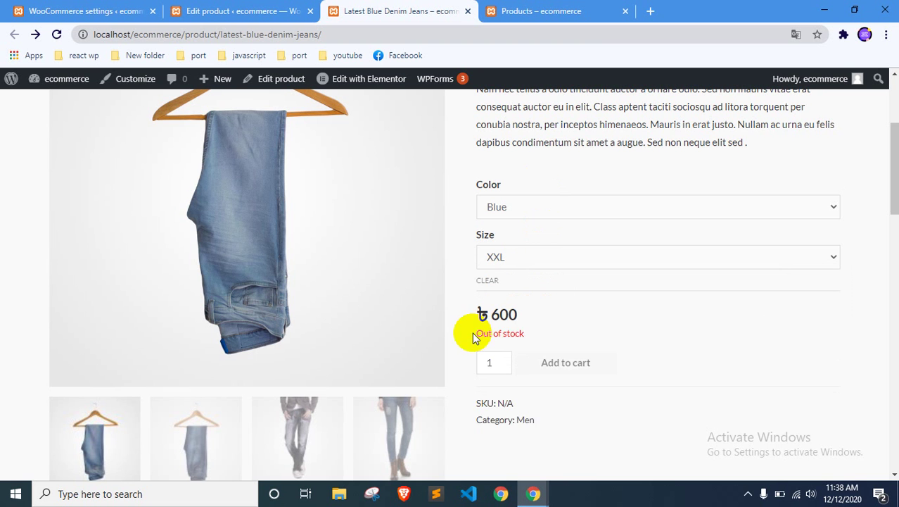
{"action": "left_click_drag", "start_coordinate": [470, 332], "coordinate": [503, 328]}
{"action": "left_click", "coordinate": [557, 315]}
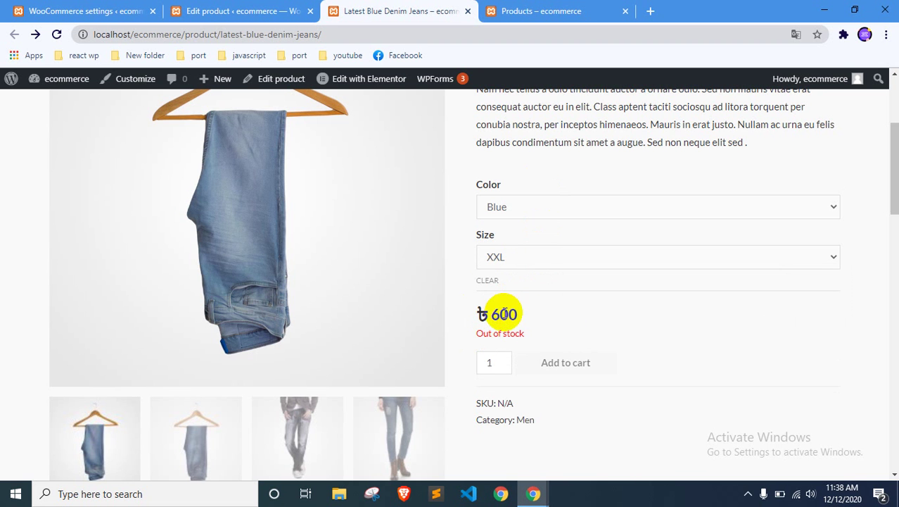
Return to the product editor and enable stock management for the Blue XXL variation with a stock quantity of 3
{"action": "left_click", "coordinate": [267, 12]}
{"action": "left_click", "coordinate": [349, 12]}
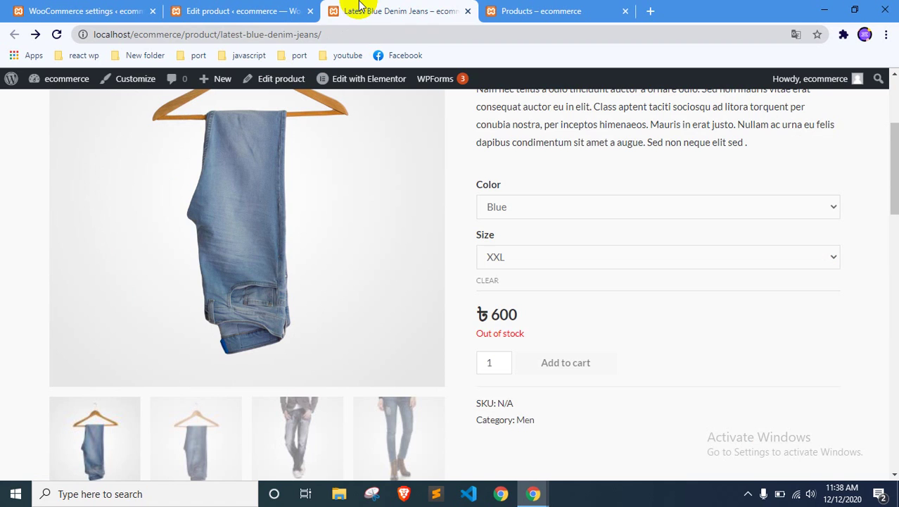
{"action": "left_click", "coordinate": [299, 11]}
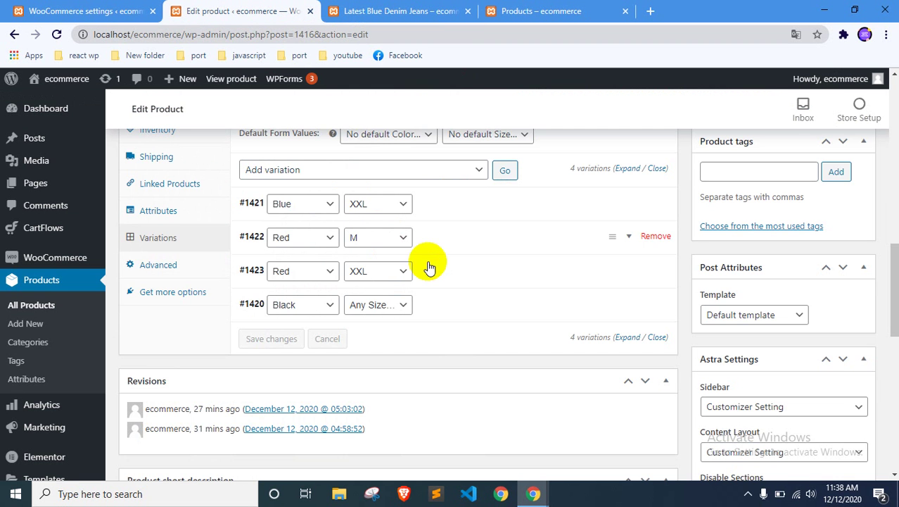
{"action": "left_click", "coordinate": [458, 208]}
{"action": "scroll", "coordinate": [362, 318], "scroll_direction": "down", "scroll_amount": 2}
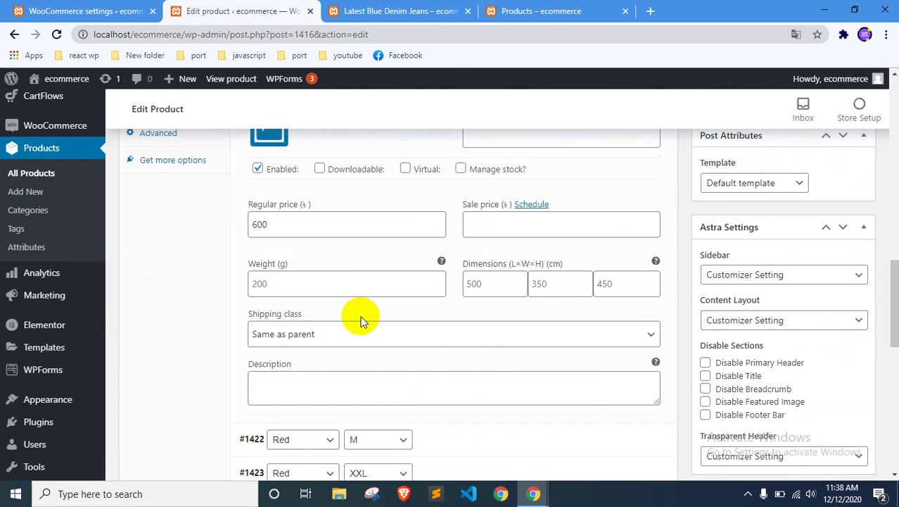
{"action": "scroll", "coordinate": [347, 300], "scroll_direction": "up", "scroll_amount": 1}
{"action": "left_click", "coordinate": [461, 235]}
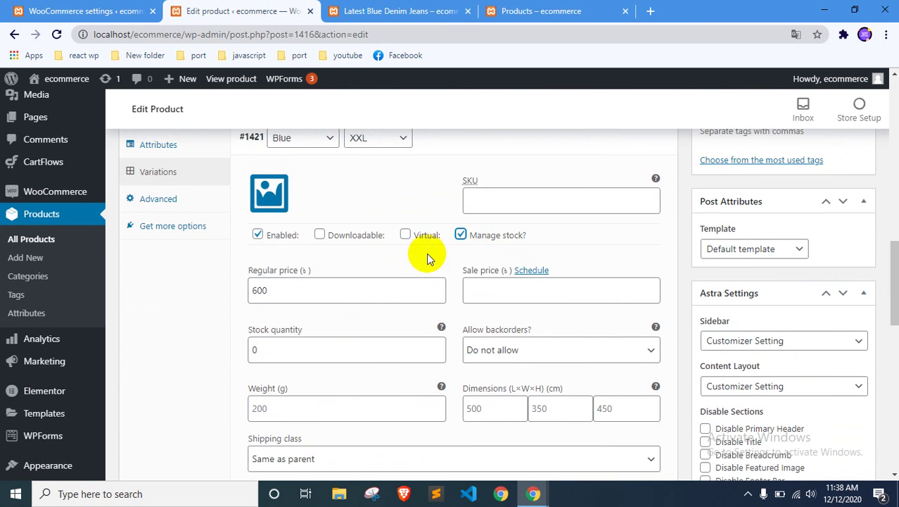
{"action": "left_click_drag", "start_coordinate": [281, 348], "coordinate": [219, 348]}
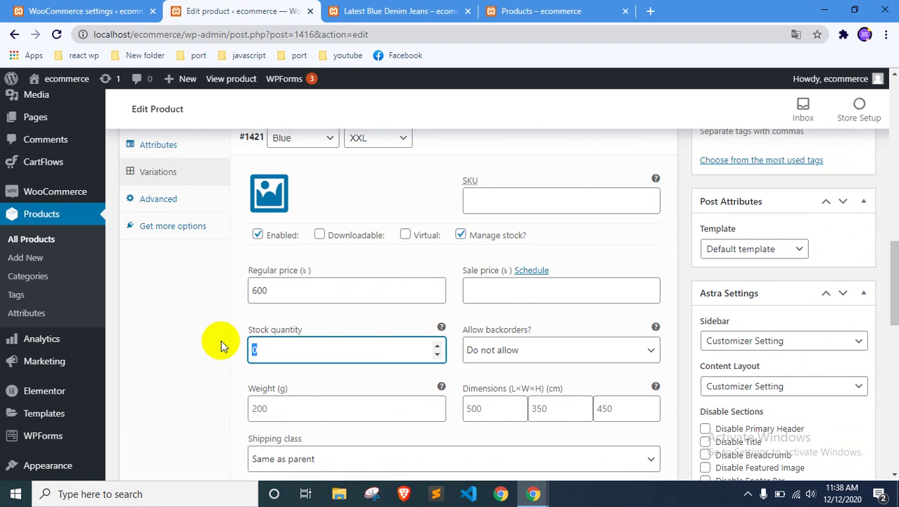
Update the published product to save the changed variation settings
{"action": "scroll", "coordinate": [803, 240], "scroll_direction": "up", "scroll_amount": 5}
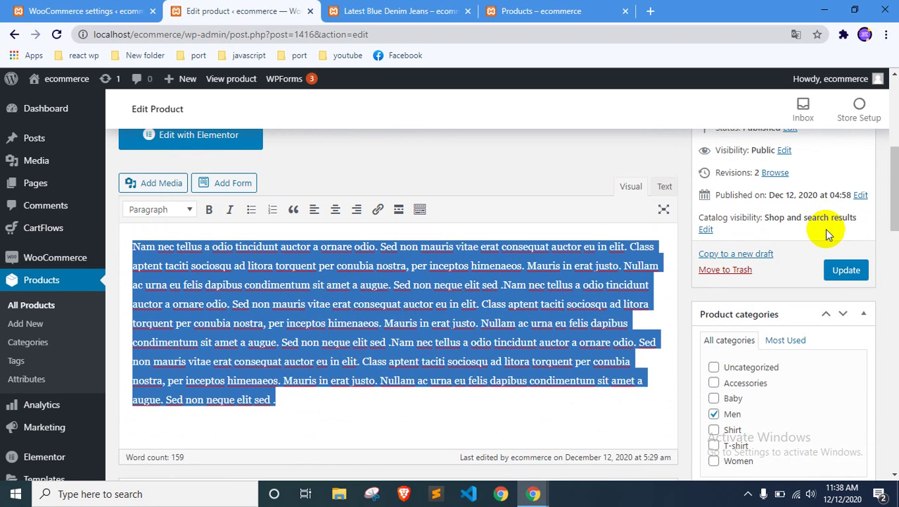
{"action": "left_click", "coordinate": [836, 271]}
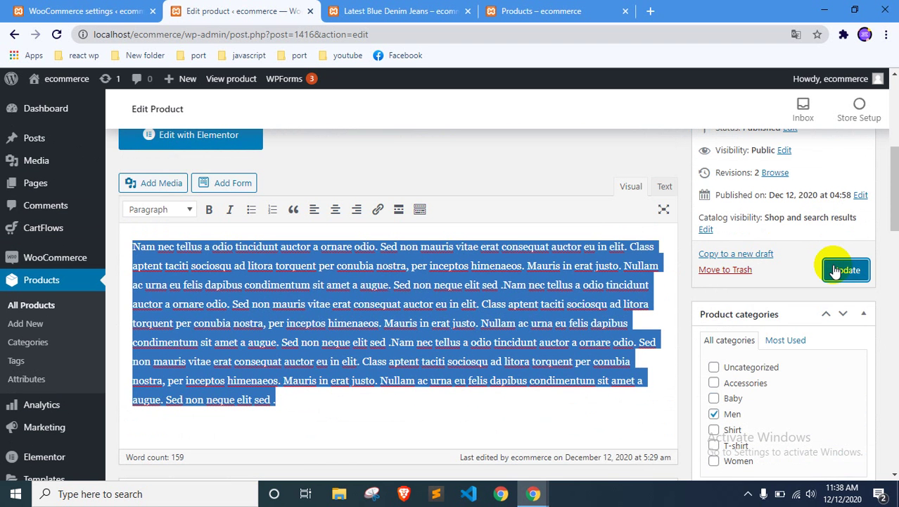
{"action": "left_click", "coordinate": [839, 273]}
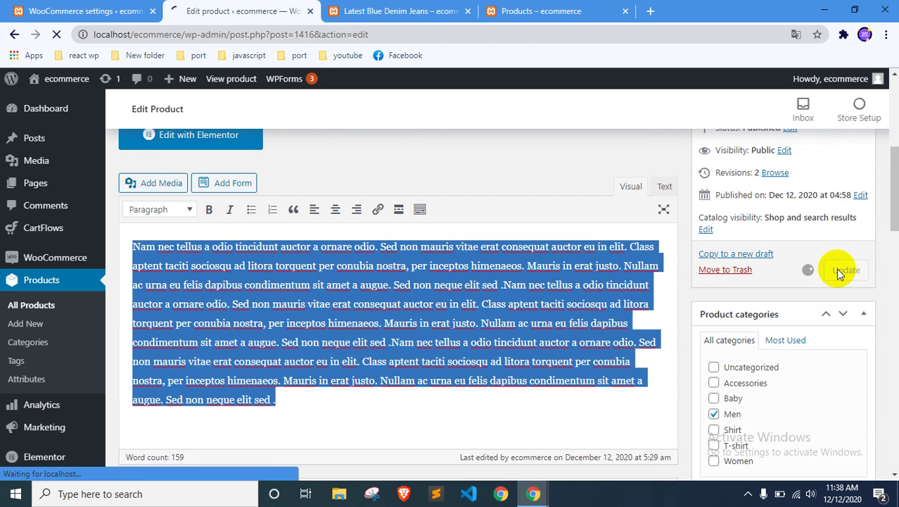
Switch back to the product's store page and reload it
{"action": "left_click", "coordinate": [372, 10]}
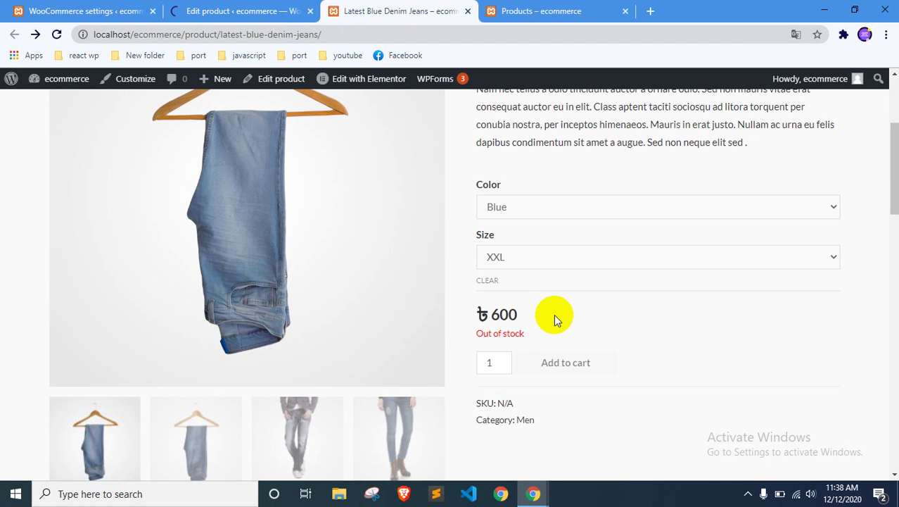
{"action": "right_click", "coordinate": [4, 185]}
{"action": "left_click", "coordinate": [36, 234]}
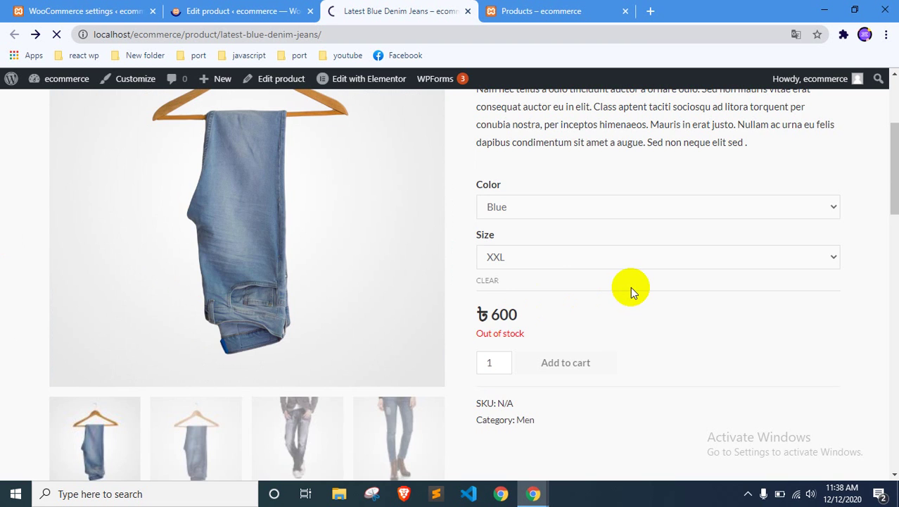
Choose color Blue and size XXL on the reloaded store page and check the availability
{"action": "left_click", "coordinate": [532, 206]}
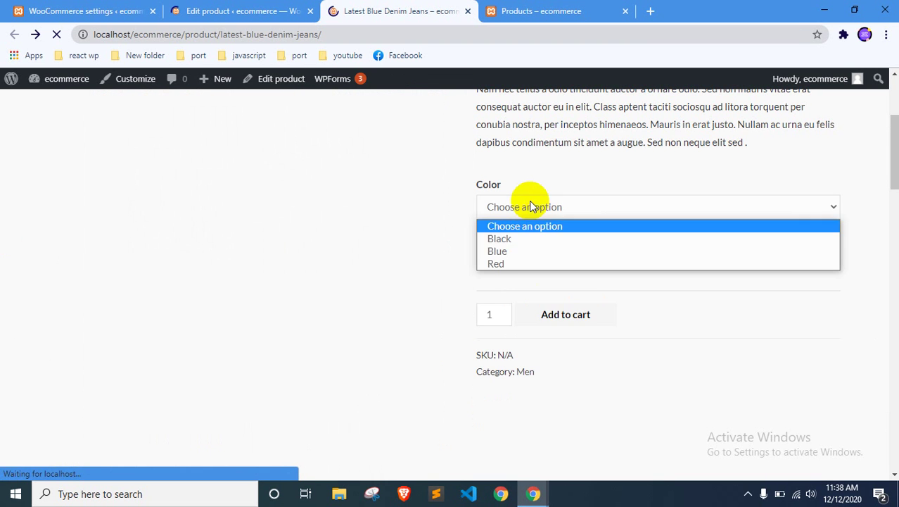
{"action": "left_click", "coordinate": [512, 251]}
{"action": "left_click", "coordinate": [540, 258]}
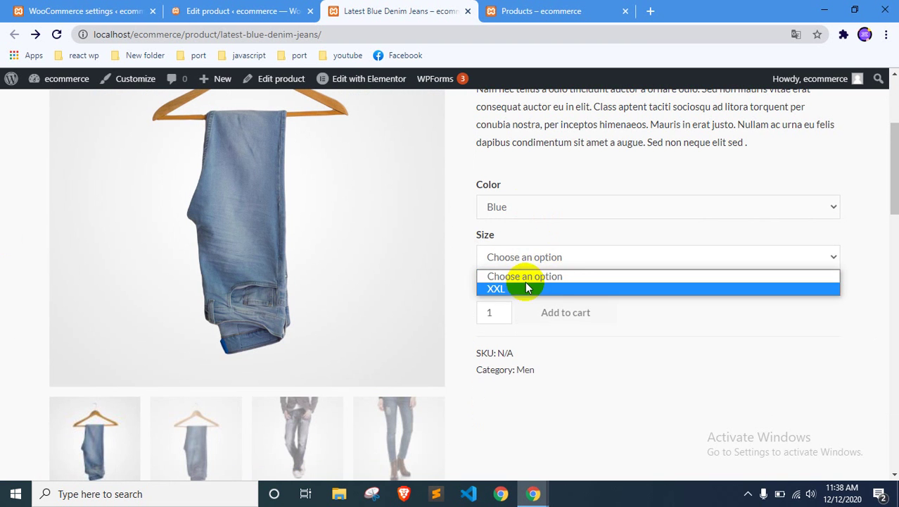
{"action": "left_click", "coordinate": [525, 287]}
{"action": "left_click_drag", "start_coordinate": [532, 337], "coordinate": [599, 323]}
{"action": "left_click", "coordinate": [599, 323]}
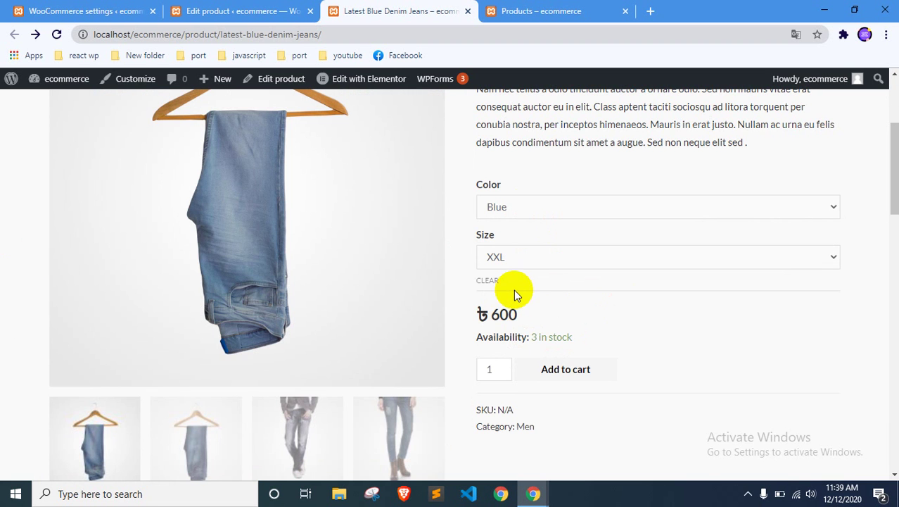
Choose color Red and size M on the product's store page and check the variation's price and availability
{"action": "left_click", "coordinate": [225, 10]}
{"action": "left_click", "coordinate": [373, 10]}
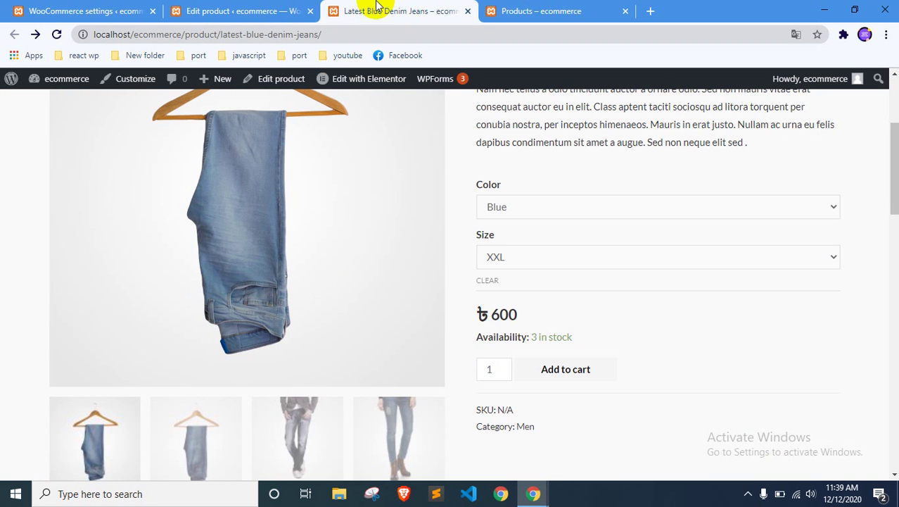
{"action": "left_click", "coordinate": [559, 225]}
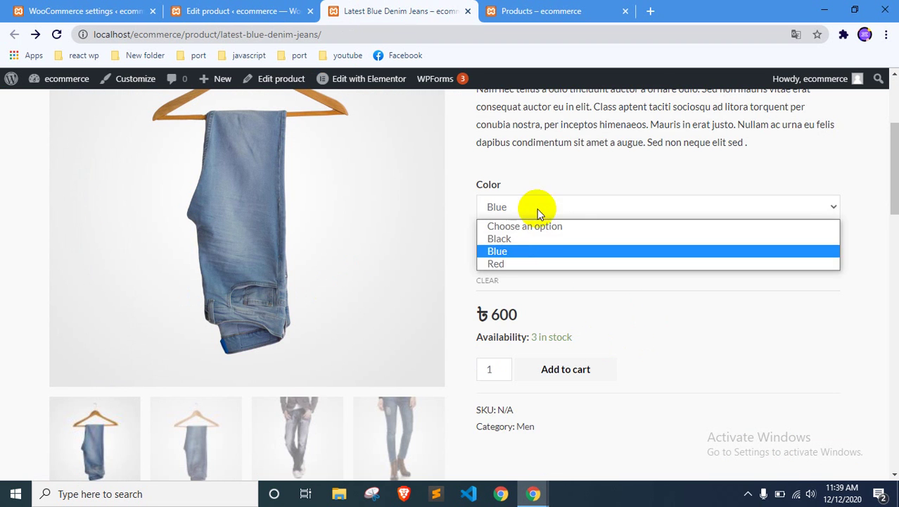
{"action": "left_click", "coordinate": [508, 262]}
{"action": "left_click", "coordinate": [553, 256]}
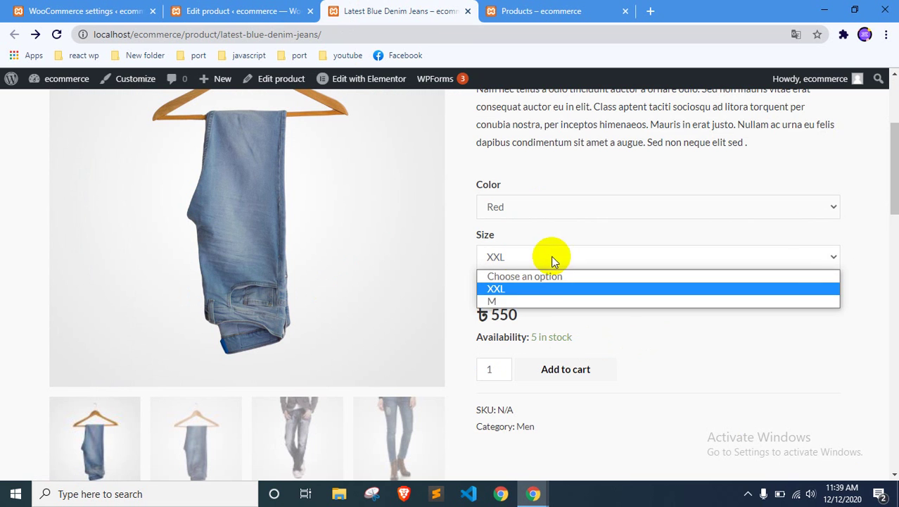
{"action": "left_click", "coordinate": [501, 302]}
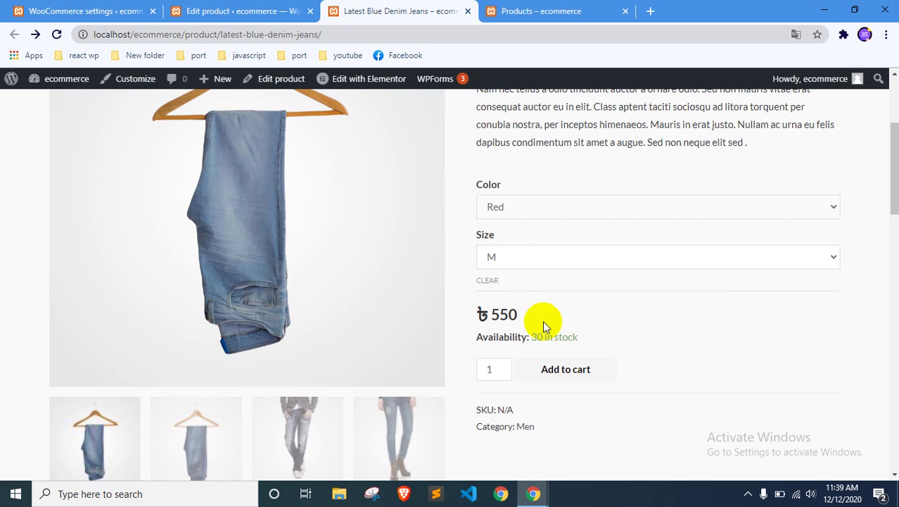
{"action": "left_click_drag", "start_coordinate": [521, 318], "coordinate": [470, 314]}
Switch the Red jeans to size XXL and back to M to compare the two variations' prices
{"action": "left_click", "coordinate": [518, 262]}
{"action": "left_click", "coordinate": [502, 289]}
{"action": "left_click", "coordinate": [630, 319]}
{"action": "left_click", "coordinate": [553, 280]}
{"action": "left_click", "coordinate": [522, 264]}
{"action": "left_click", "coordinate": [513, 300]}
{"action": "left_click_drag", "start_coordinate": [518, 316], "coordinate": [476, 317]}
{"action": "left_click", "coordinate": [651, 311]}
Review the store page's product title, price range, description and variation choices
{"action": "scroll", "coordinate": [640, 321], "scroll_direction": "up", "scroll_amount": 1}
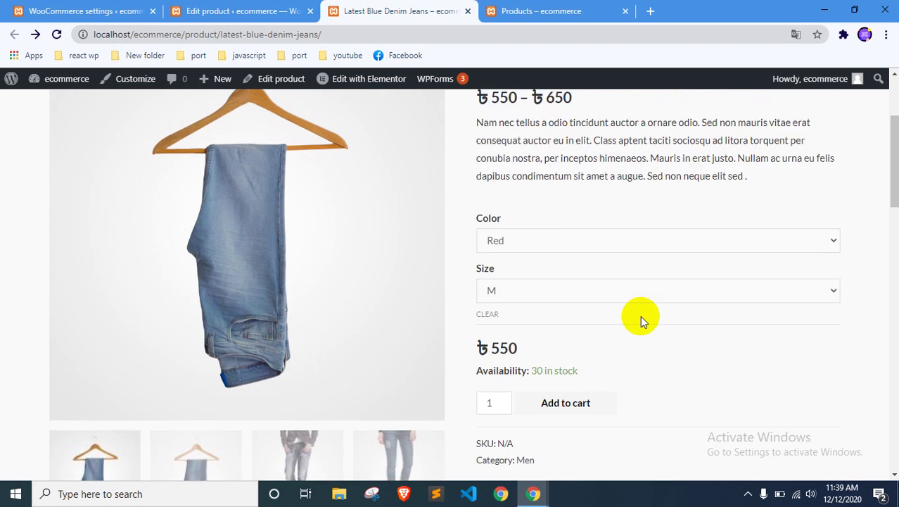
{"action": "scroll", "coordinate": [640, 315], "scroll_direction": "up", "scroll_amount": 2}
{"action": "scroll", "coordinate": [596, 280], "scroll_direction": "down", "scroll_amount": 2}
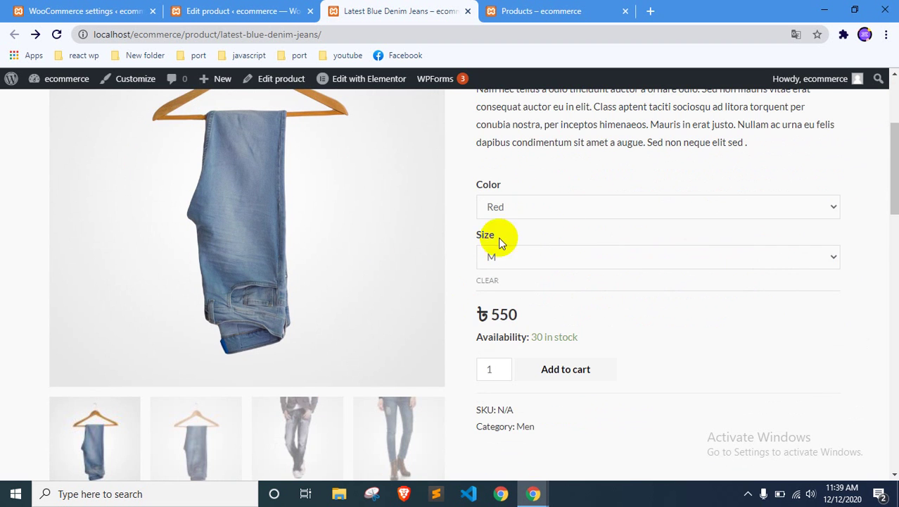
{"action": "scroll", "coordinate": [573, 239], "scroll_direction": "up", "scroll_amount": 1}
{"action": "scroll", "coordinate": [616, 221], "scroll_direction": "up", "scroll_amount": 3}
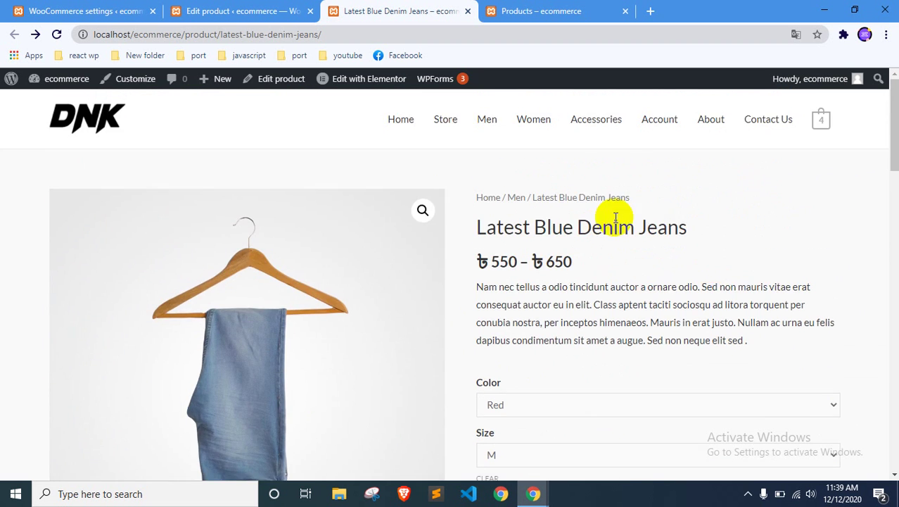
{"action": "scroll", "coordinate": [614, 225], "scroll_direction": "down", "scroll_amount": 4}
{"action": "scroll", "coordinate": [591, 221], "scroll_direction": "up", "scroll_amount": 3}
Return to the product editor and look through the product's attributes and advanced settings
{"action": "left_click", "coordinate": [246, 8]}
{"action": "left_click", "coordinate": [72, 10]}
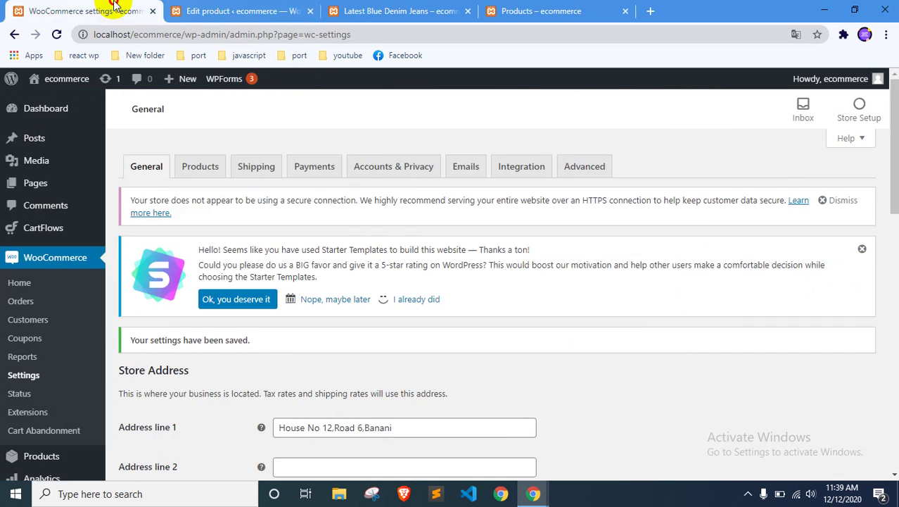
{"action": "left_click", "coordinate": [235, 9]}
{"action": "scroll", "coordinate": [216, 231], "scroll_direction": "down", "scroll_amount": 10}
{"action": "scroll", "coordinate": [247, 299], "scroll_direction": "up", "scroll_amount": 4}
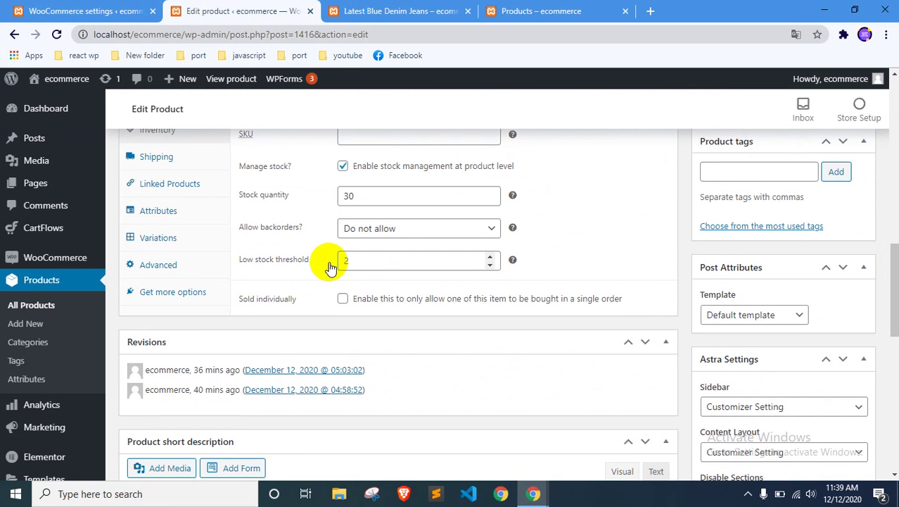
{"action": "left_click", "coordinate": [173, 252]}
{"action": "left_click", "coordinate": [159, 275]}
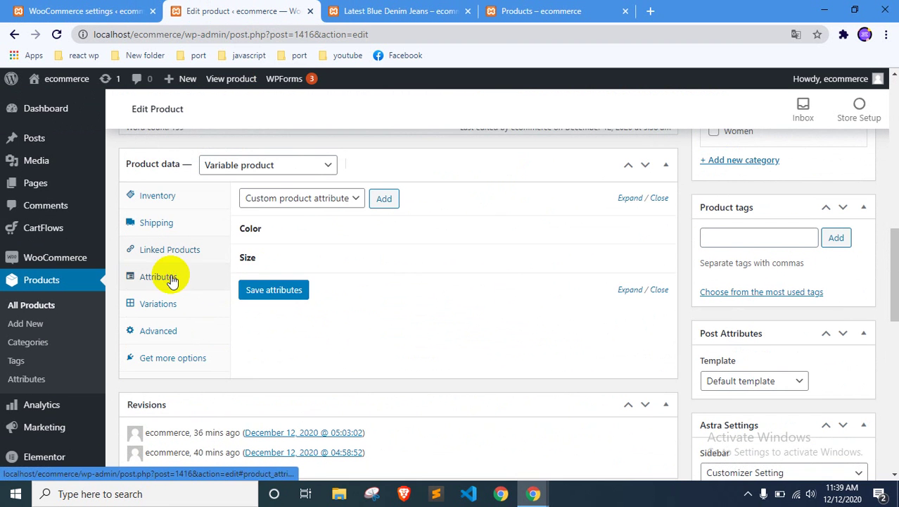
{"action": "left_click", "coordinate": [158, 329]}
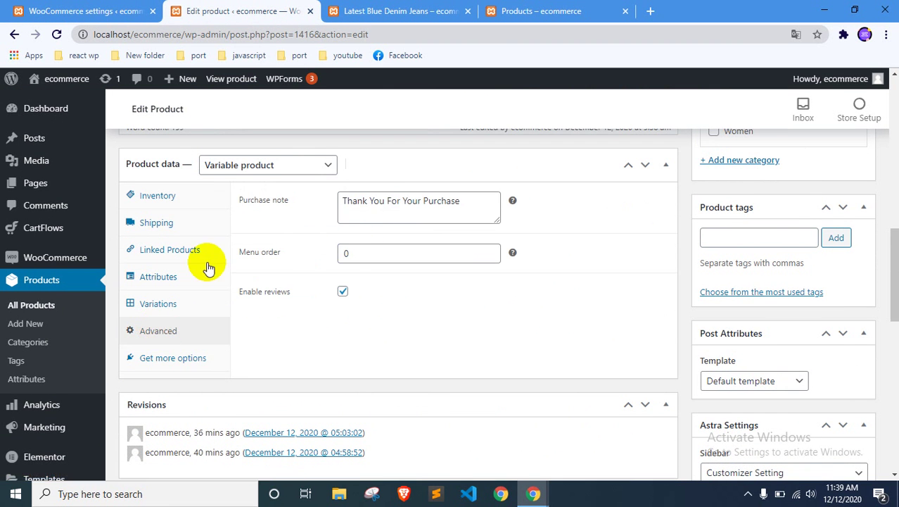
Open the product's inventory settings and examine the product-level stock quantity
{"action": "scroll", "coordinate": [388, 267], "scroll_direction": "up", "scroll_amount": 2}
{"action": "left_click", "coordinate": [187, 330]}
{"action": "scroll", "coordinate": [330, 317], "scroll_direction": "down", "scroll_amount": 2}
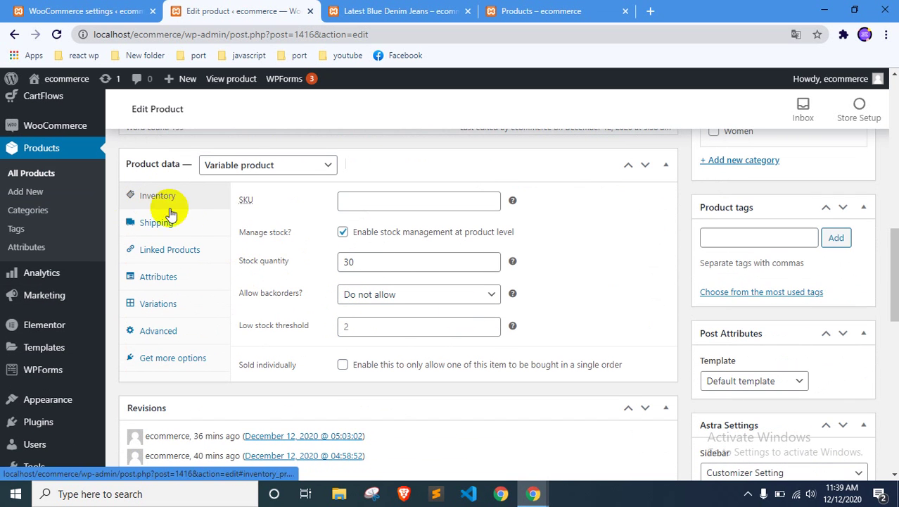
{"action": "double_click", "coordinate": [378, 260]}
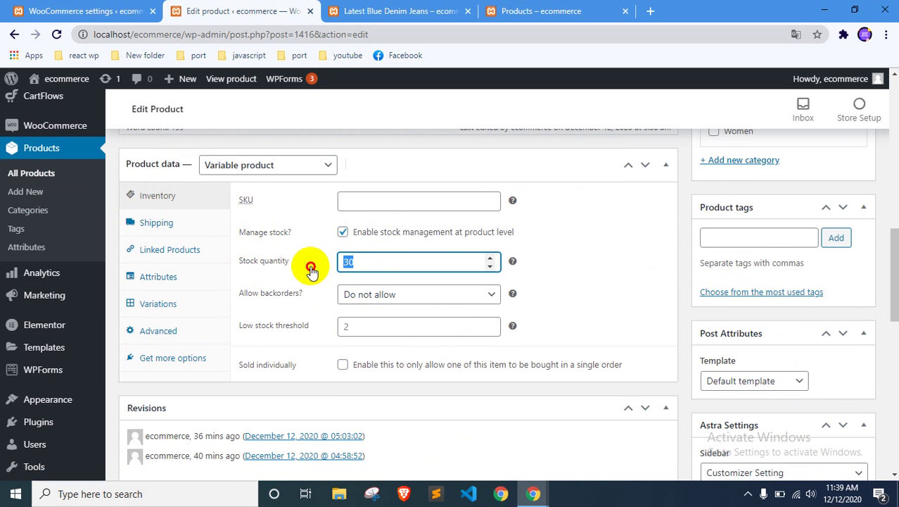
{"action": "left_click", "coordinate": [370, 263]}
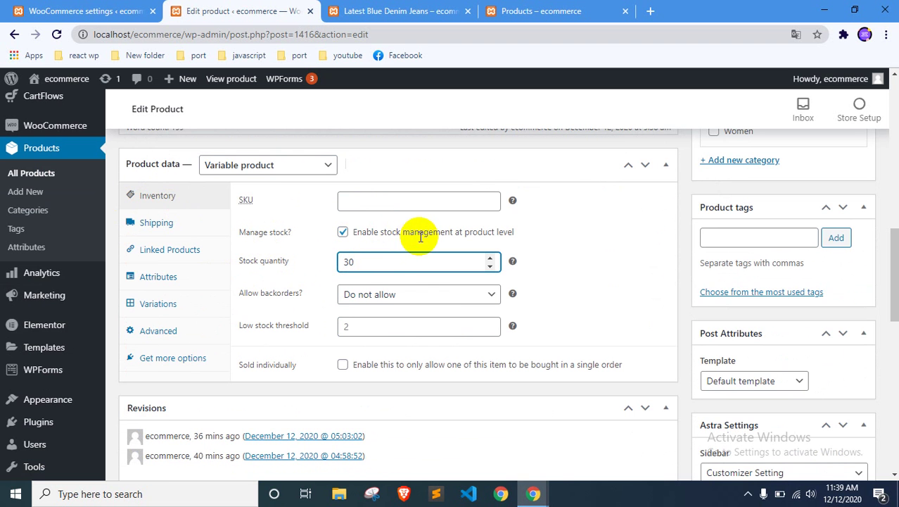
{"action": "scroll", "coordinate": [518, 236], "scroll_direction": "up", "scroll_amount": 1}
{"action": "scroll", "coordinate": [518, 236], "scroll_direction": "up", "scroll_amount": 3}
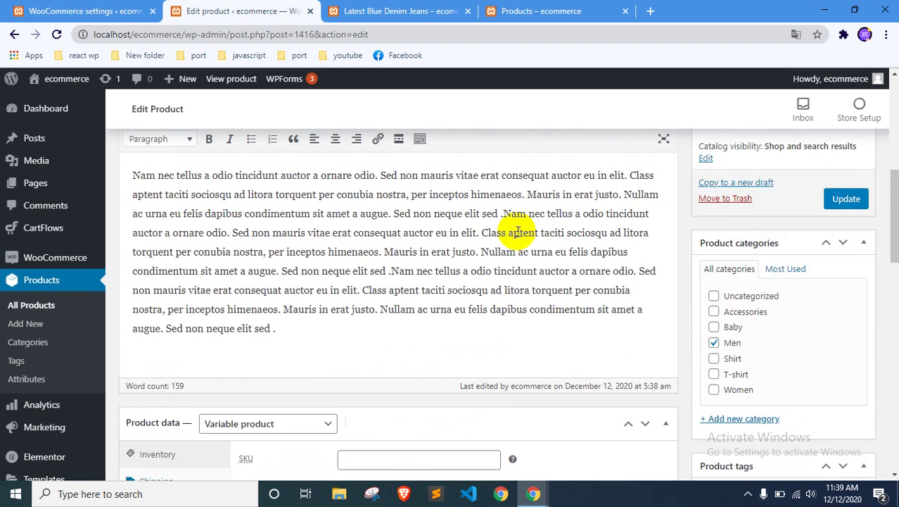
{"action": "scroll", "coordinate": [517, 232], "scroll_direction": "down", "scroll_amount": 1}
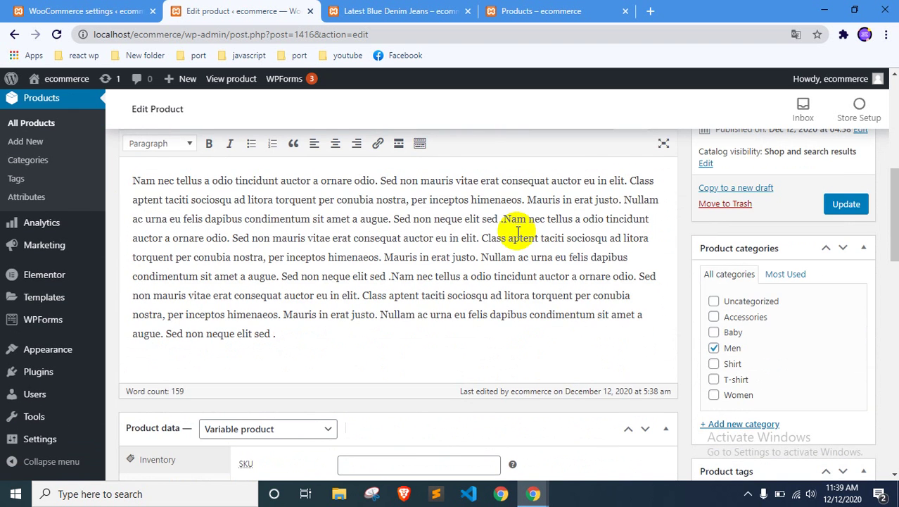
{"action": "scroll", "coordinate": [517, 230], "scroll_direction": "down", "scroll_amount": 2}
{"action": "left_click", "coordinate": [297, 241]}
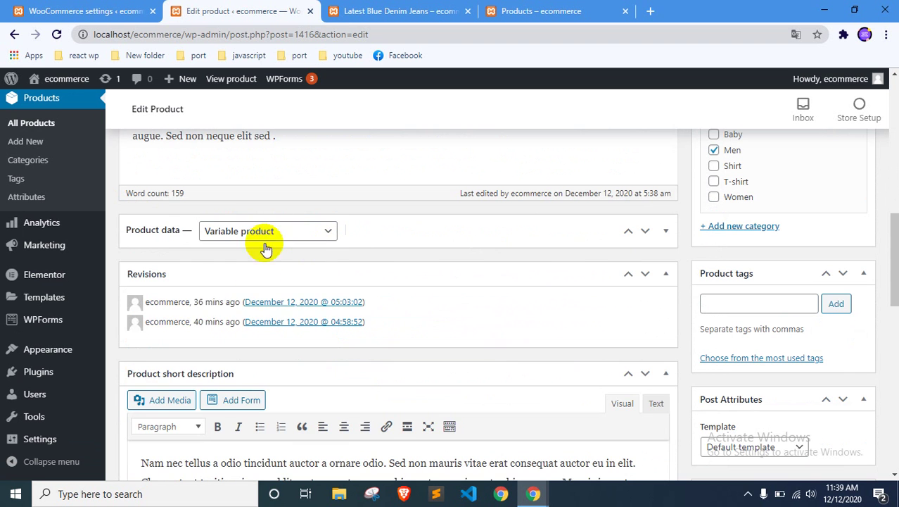
{"action": "left_click", "coordinate": [269, 232]}
{"action": "left_click", "coordinate": [476, 255]}
{"action": "left_click", "coordinate": [460, 236]}
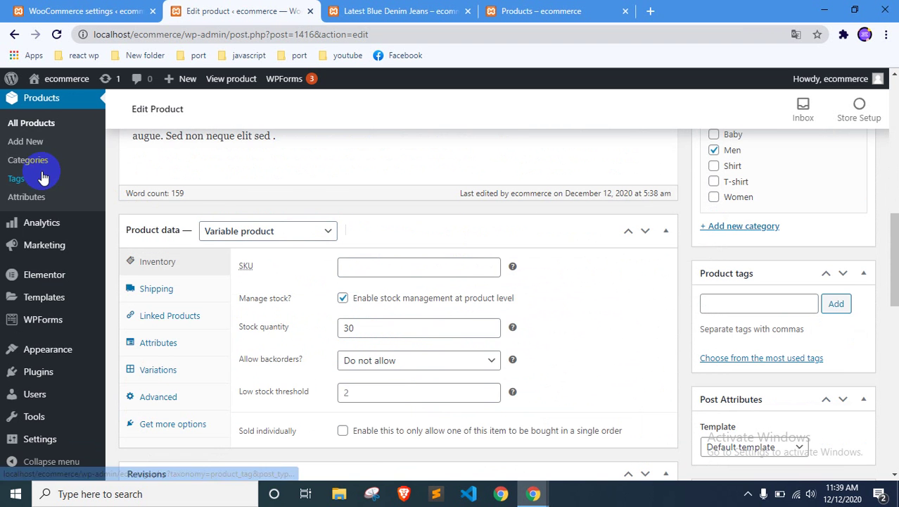
{"action": "scroll", "coordinate": [47, 197], "scroll_direction": "up", "scroll_amount": 3}
{"action": "mouse_move", "coordinate": [52, 257]}
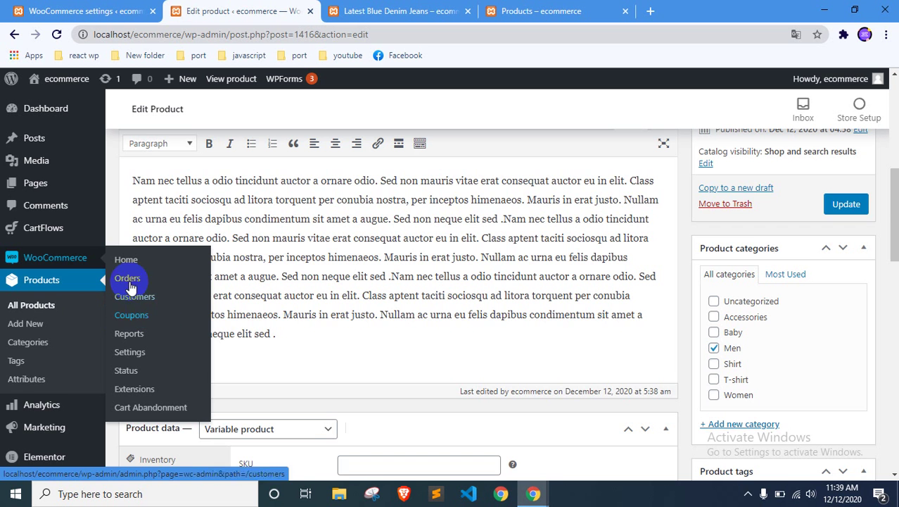
{"action": "scroll", "coordinate": [372, 263], "scroll_direction": "down", "scroll_amount": 3}
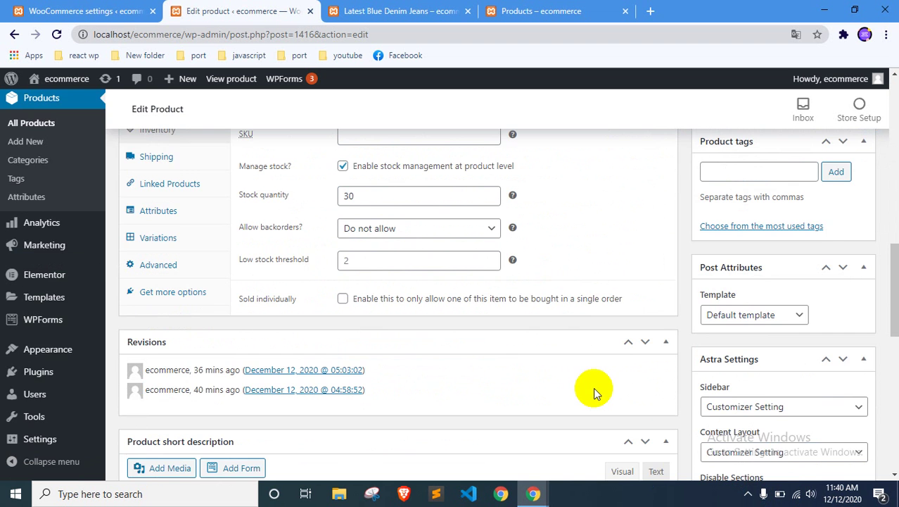
{"action": "scroll", "coordinate": [593, 387], "scroll_direction": "up", "scroll_amount": 10}
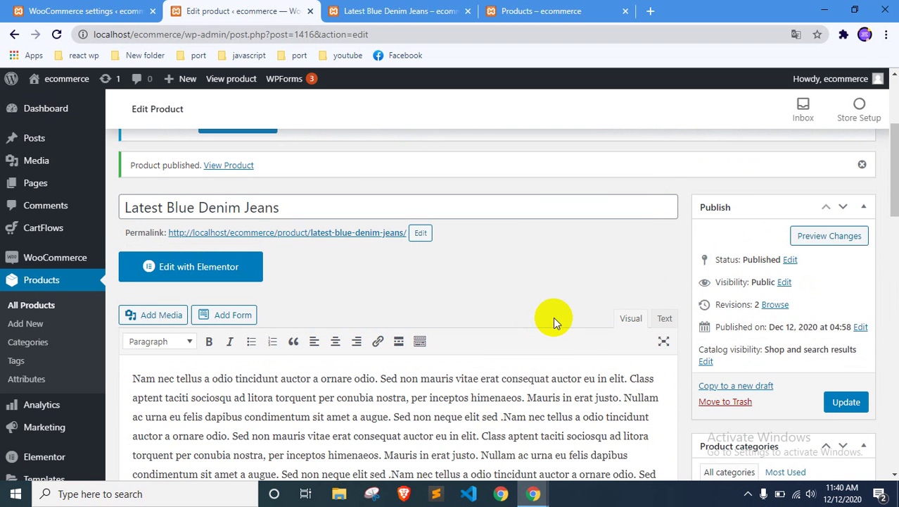
{"action": "scroll", "coordinate": [538, 271], "scroll_direction": "down", "scroll_amount": 3}
{"action": "scroll", "coordinate": [563, 278], "scroll_direction": "down", "scroll_amount": 2}
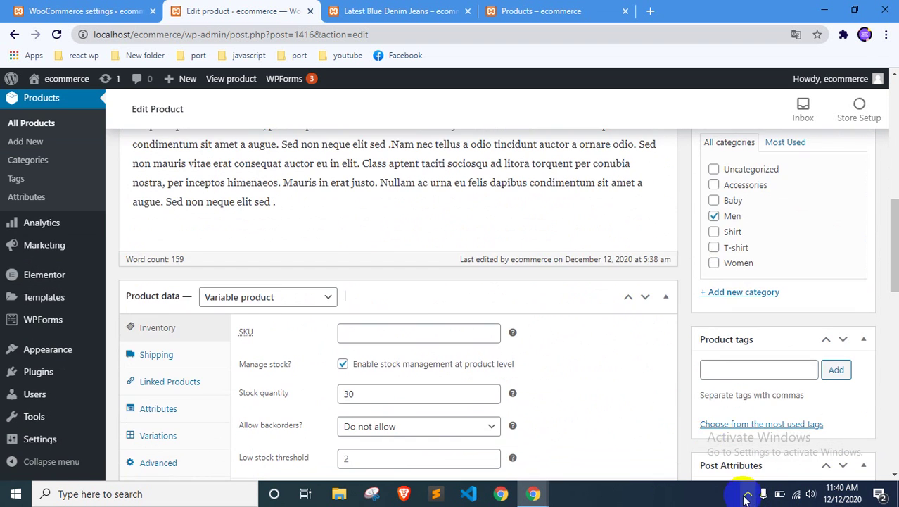